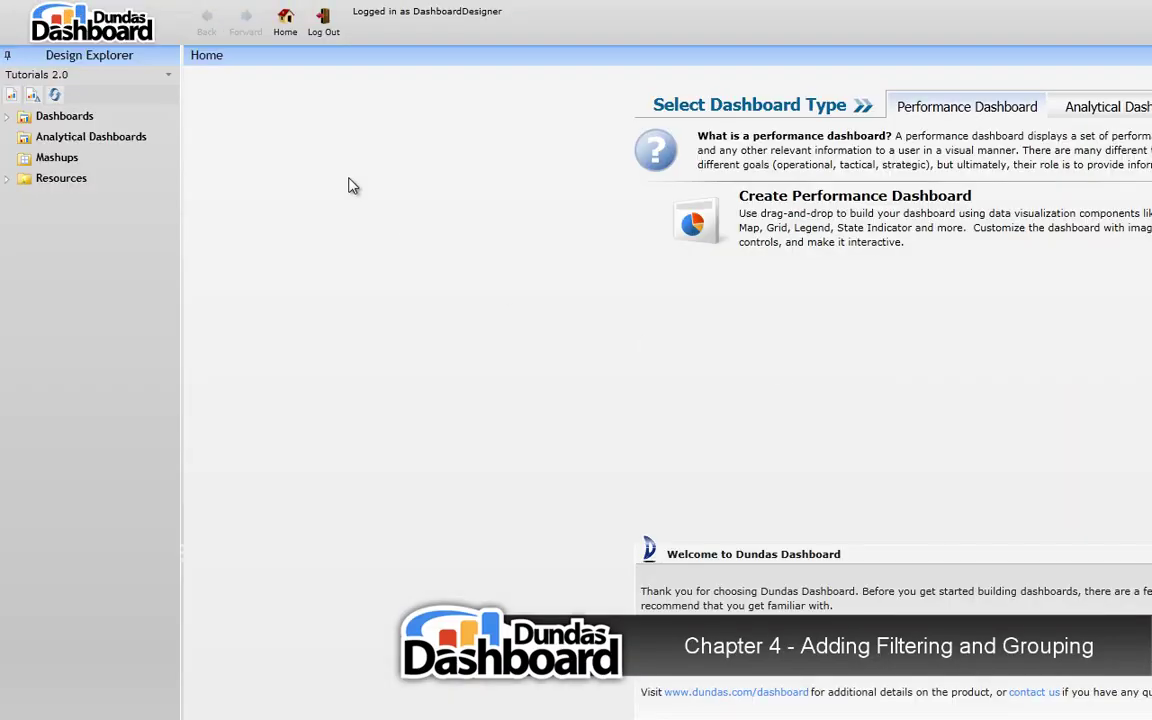
Create dashboard 4.1.4 in the Dashboards folder and drop the 3.2.2 KPI onto its canvas as a chart.
{"action": "left_click", "coordinate": [168, 120]}
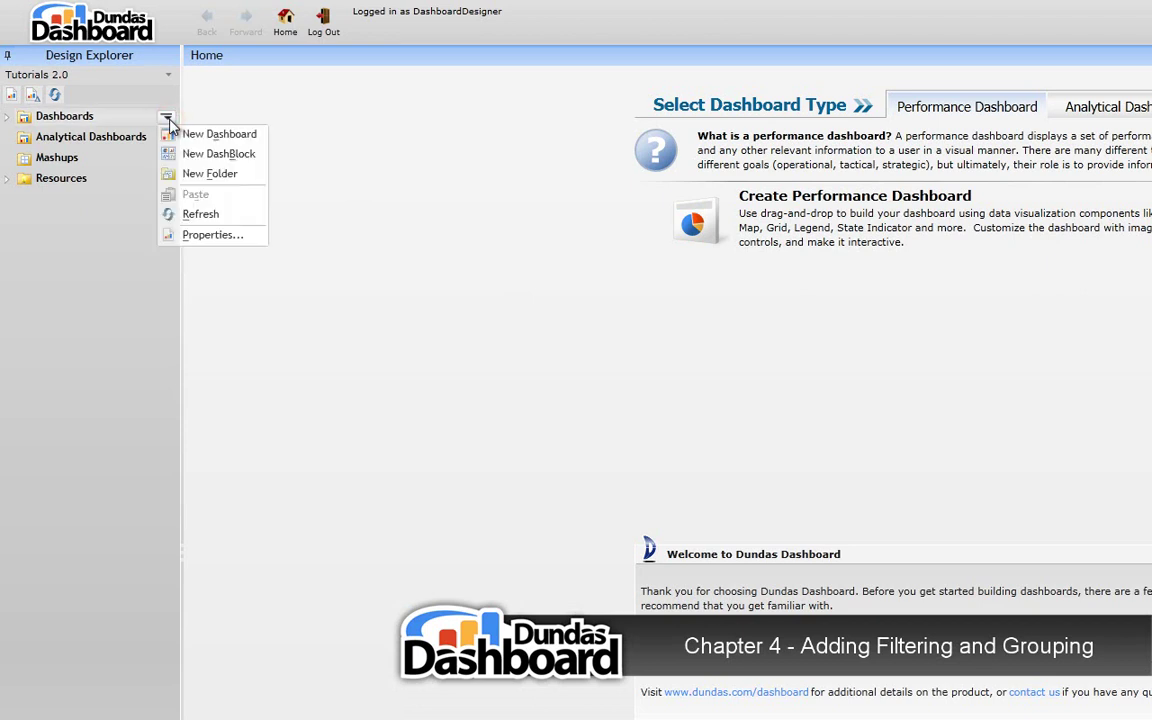
{"action": "left_click", "coordinate": [191, 140]}
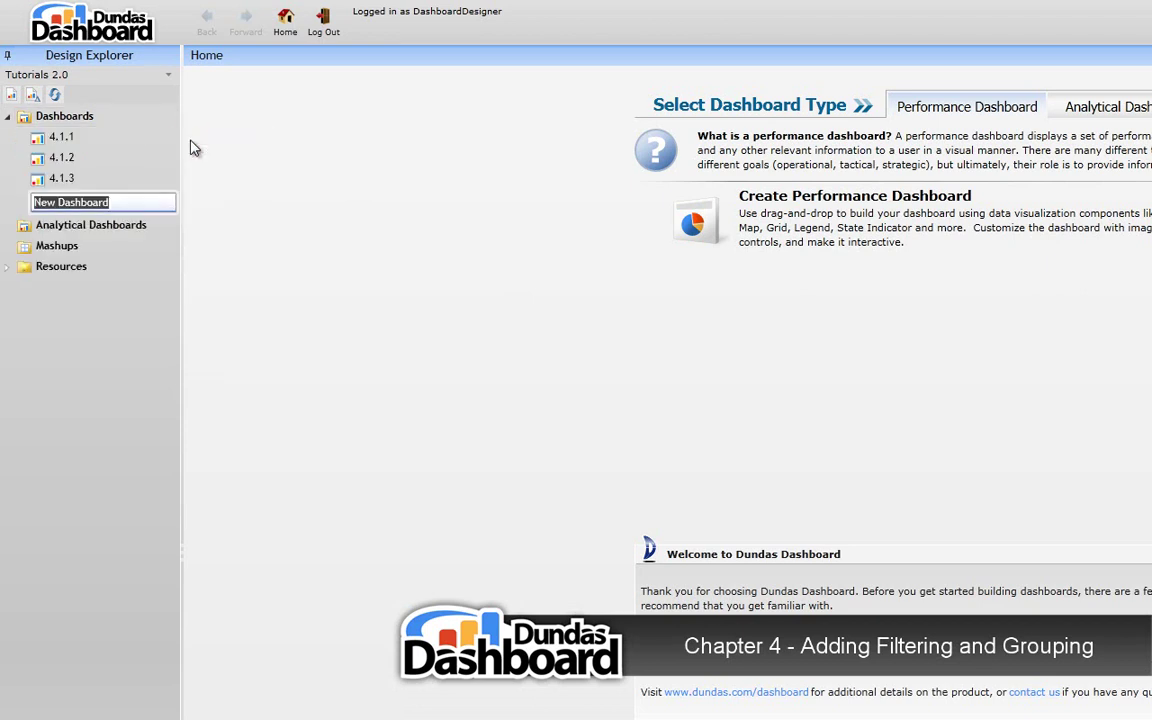
{"action": "type", "text": "4.1."}
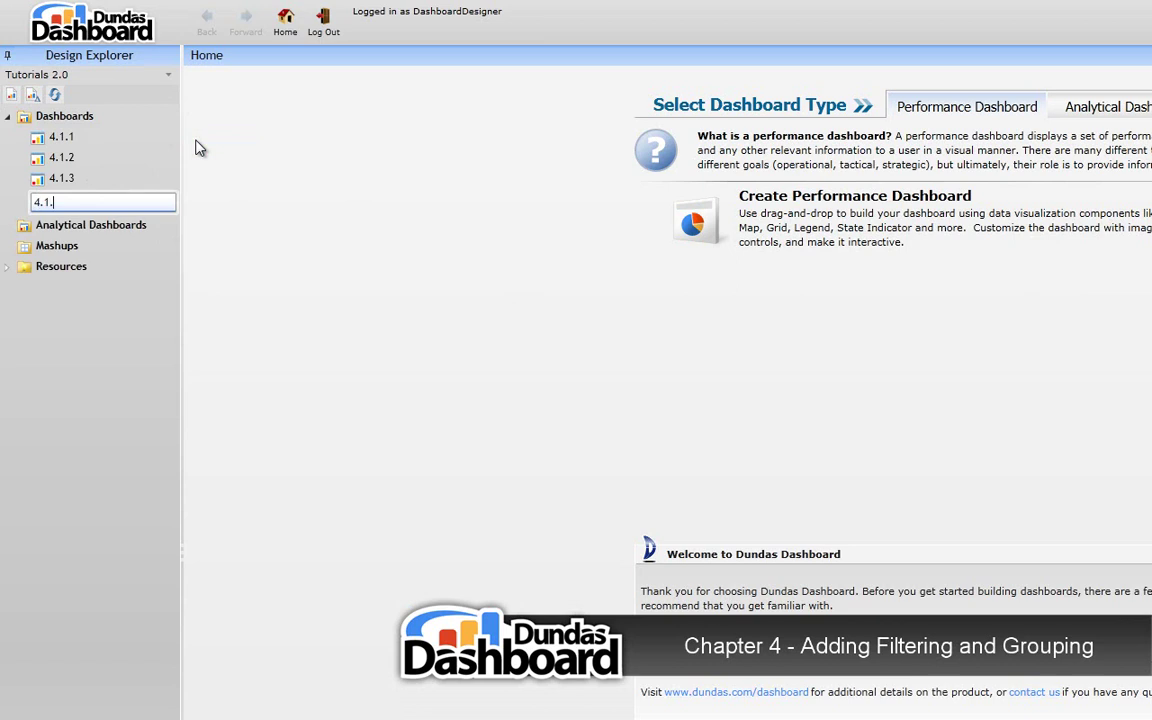
{"action": "type", "text": "4"}
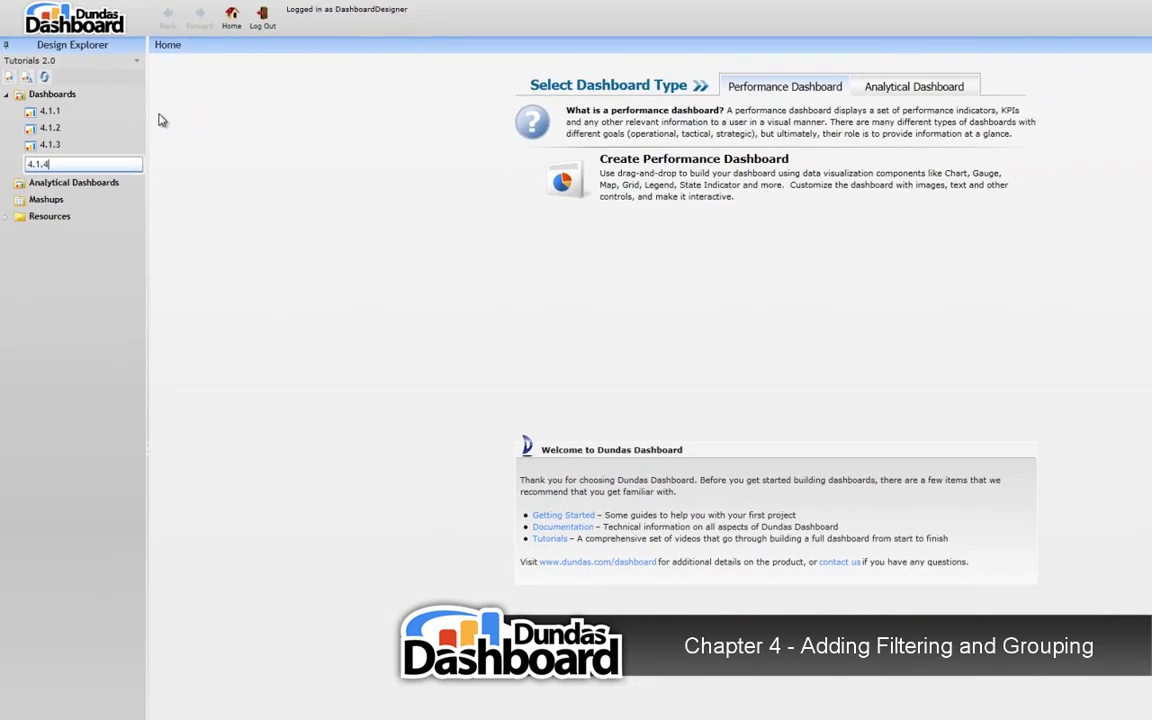
{"action": "key", "text": "Return"}
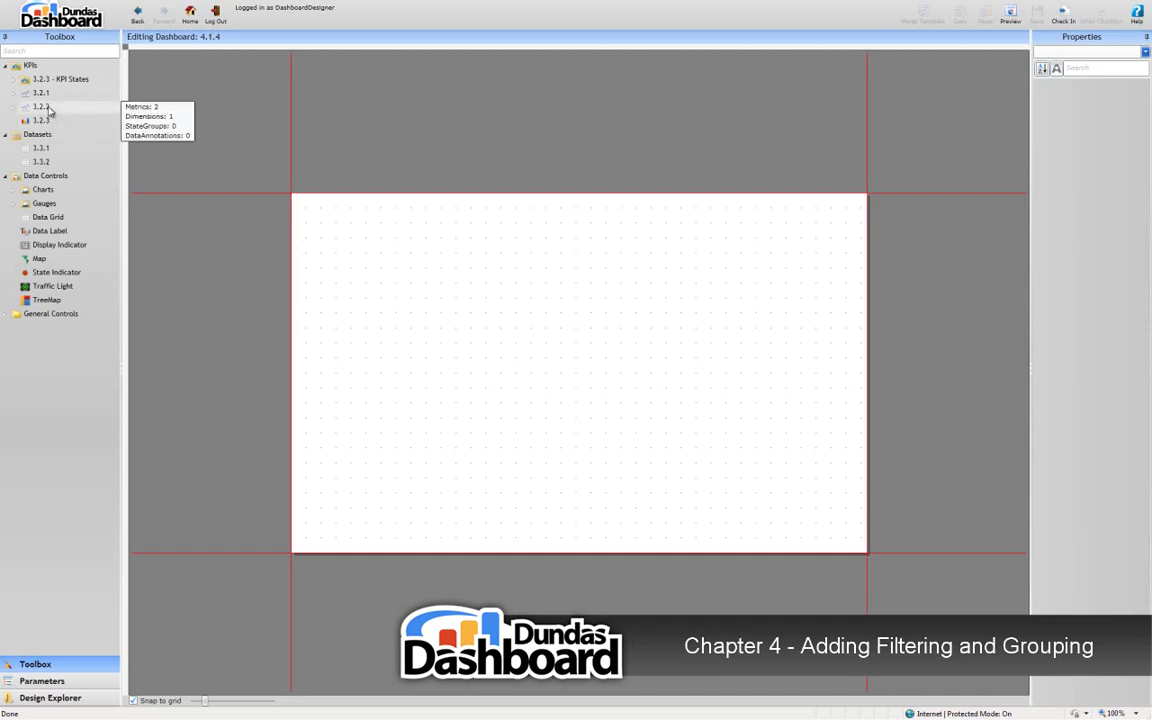
{"action": "left_click_drag", "start_coordinate": [48, 110], "coordinate": [410, 336]}
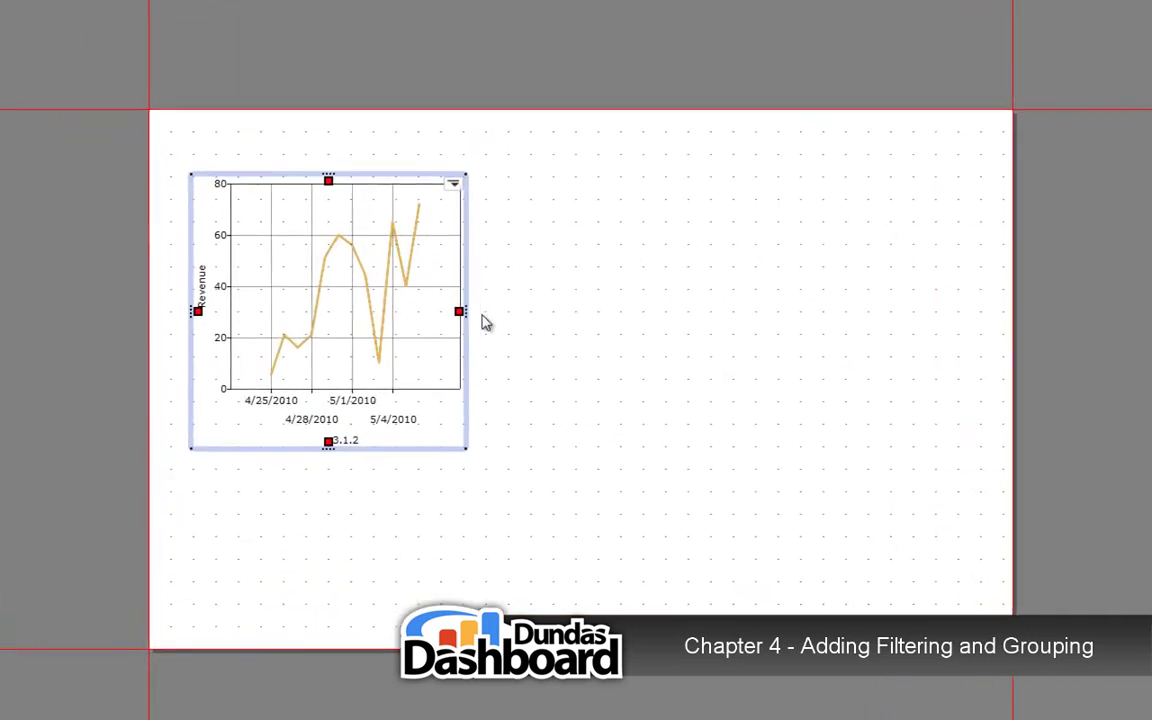
Widen the Revenue line chart to 850 by 300 across the canvas.
{"action": "left_click_drag", "start_coordinate": [462, 311], "coordinate": [962, 328]}
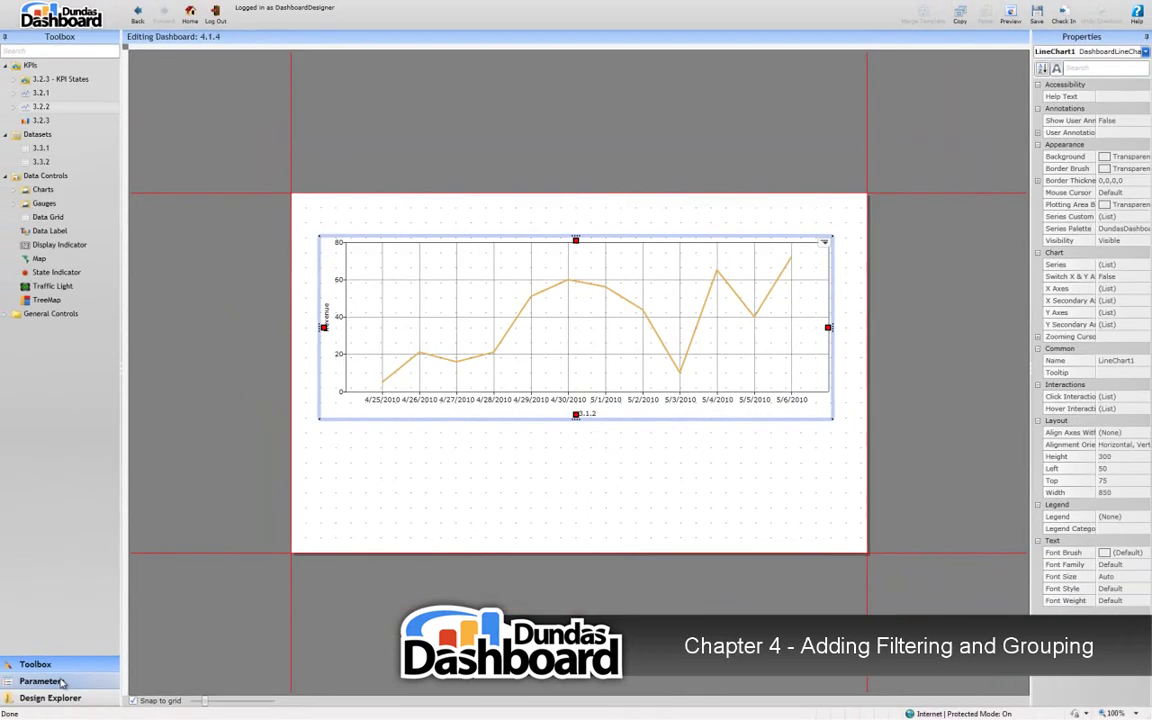
Add a dashboard parameter, rename Parameter1 to TimePeriod, and continue to KPI selection.
{"action": "left_click", "coordinate": [60, 682]}
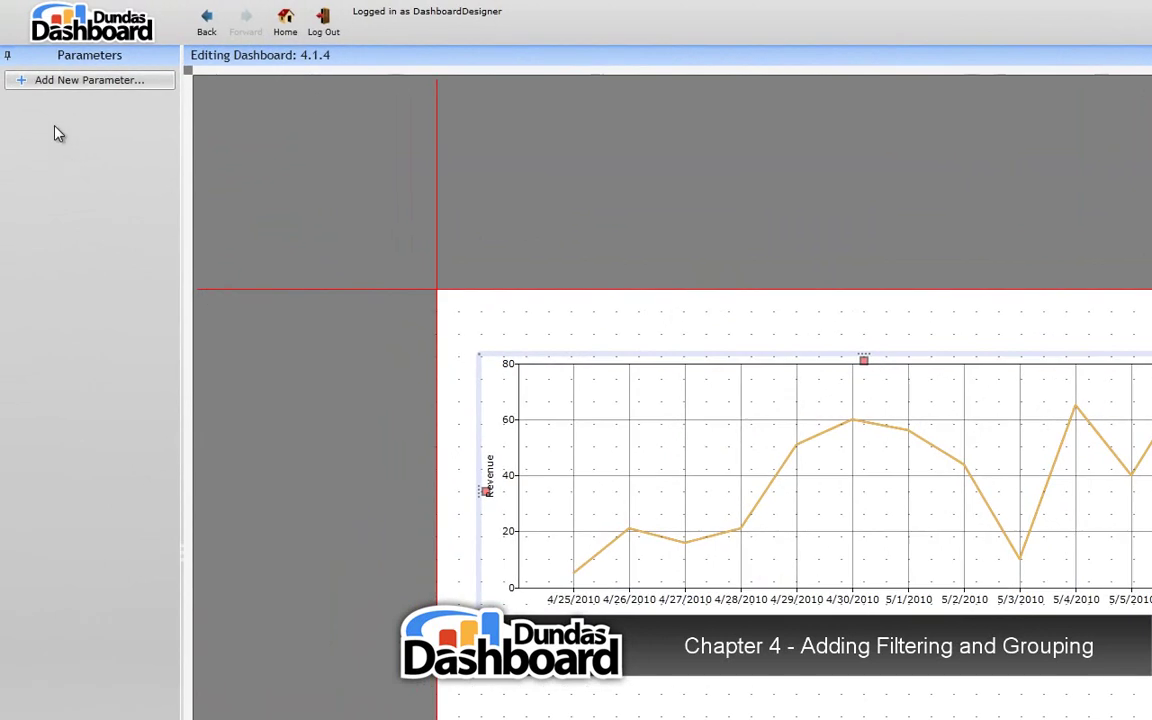
{"action": "left_click", "coordinate": [24, 84]}
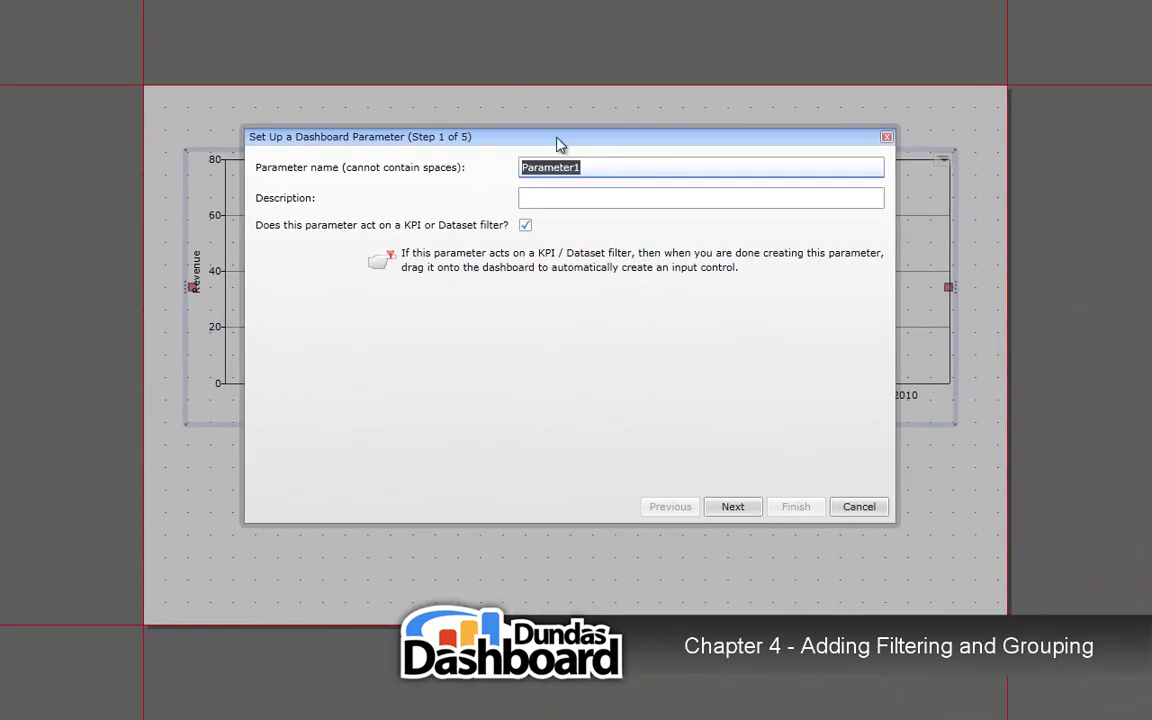
{"action": "left_click", "coordinate": [726, 267]}
{"action": "left_click_drag", "start_coordinate": [598, 170], "coordinate": [504, 172]}
{"action": "type", "text": "TimePeriod"}
{"action": "left_click", "coordinate": [731, 507]}
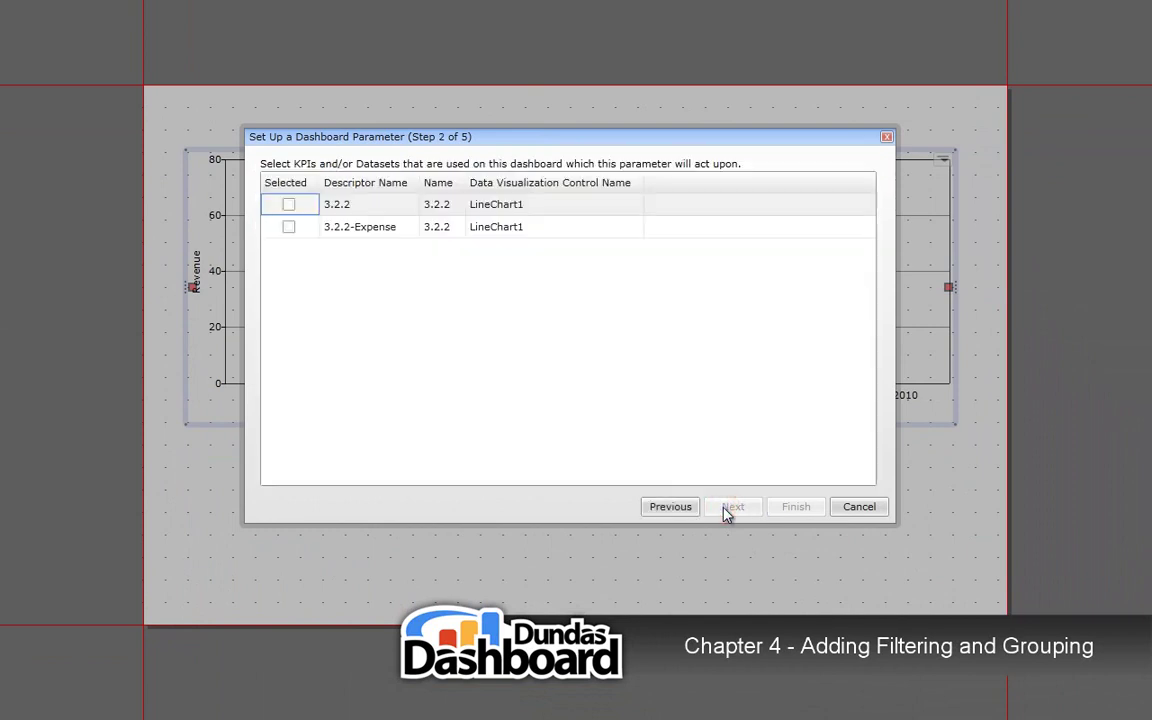
Apply TimePeriod to the 3.2.2 and 3.2.2-Expense KPIs and select the 3.2.2 Regular Month filter.
{"action": "left_click", "coordinate": [289, 207]}
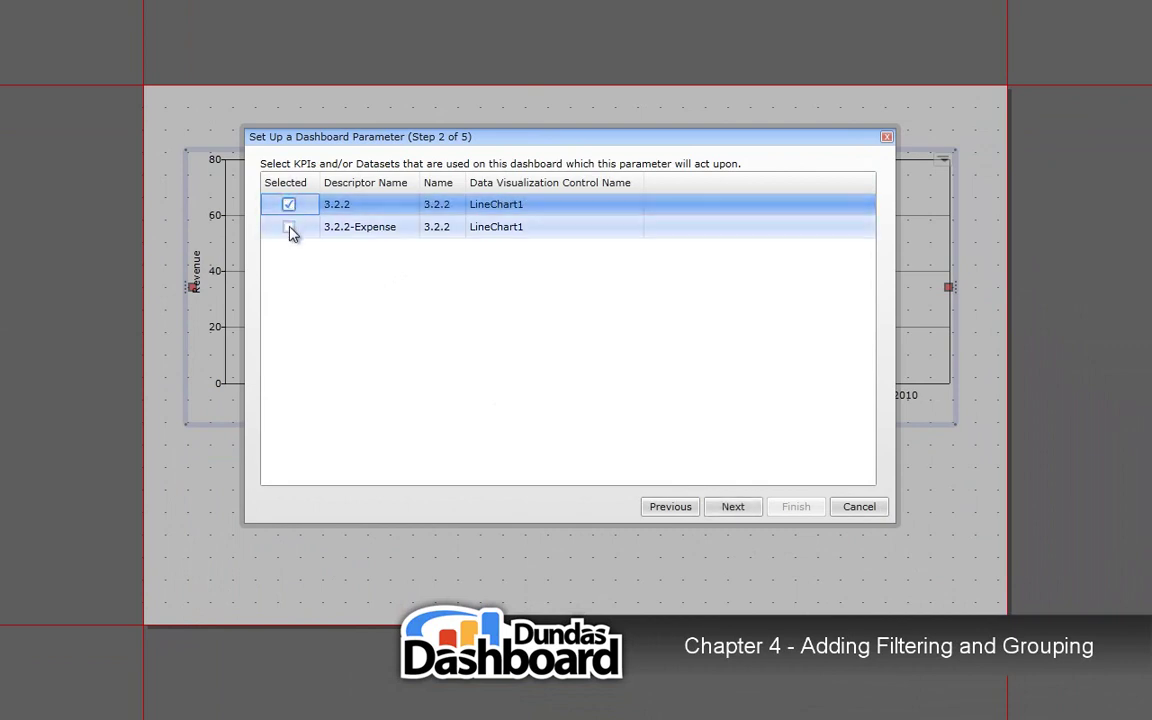
{"action": "left_click", "coordinate": [289, 228]}
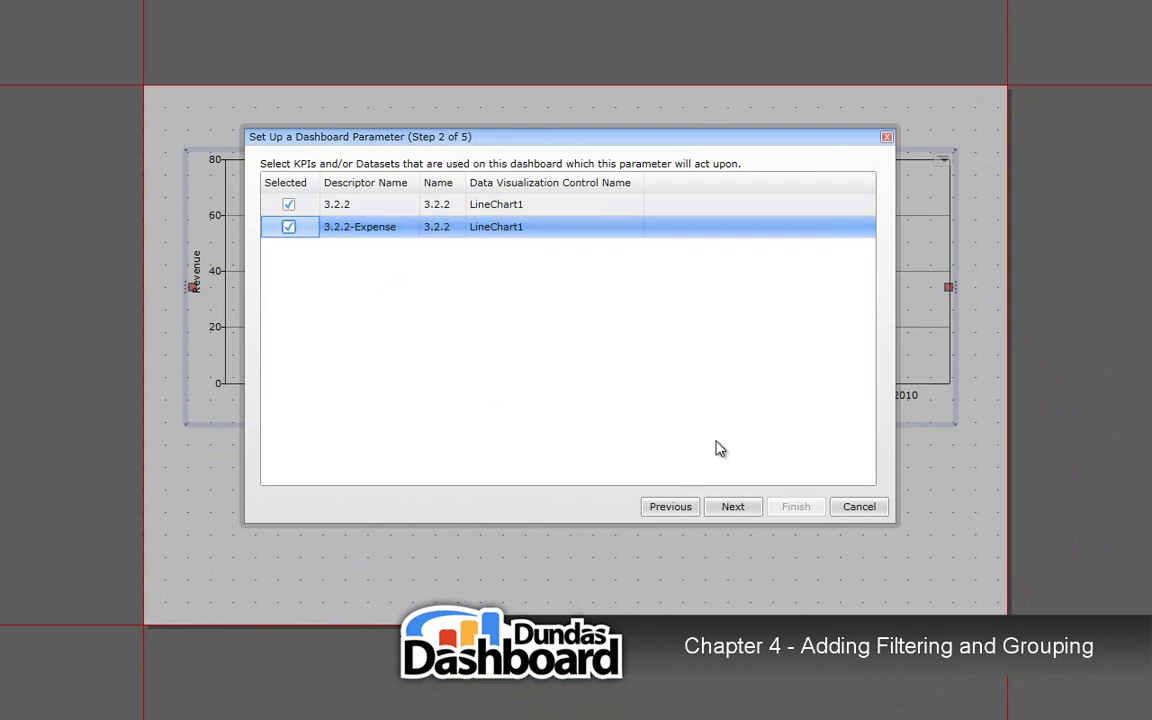
{"action": "left_click", "coordinate": [728, 510]}
{"action": "left_click", "coordinate": [728, 510]}
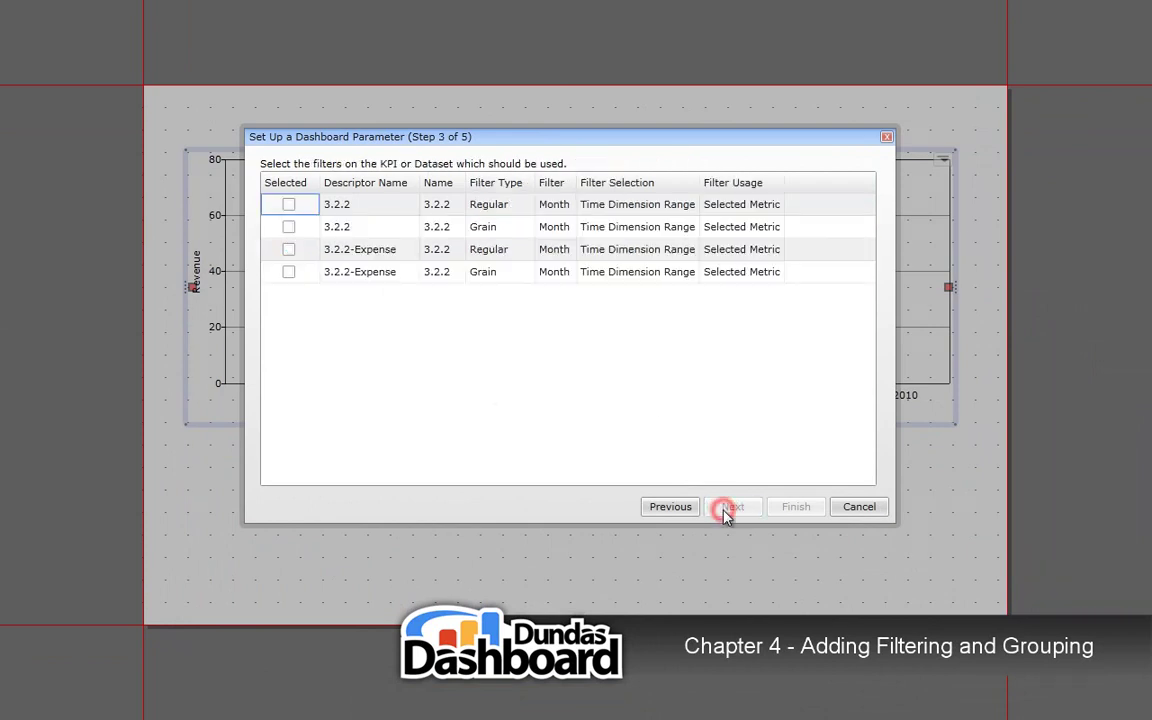
{"action": "left_click", "coordinate": [291, 206]}
Use both KPIs' Regular Month filters and make TimePeriod a Date Range control.
{"action": "left_click", "coordinate": [289, 205]}
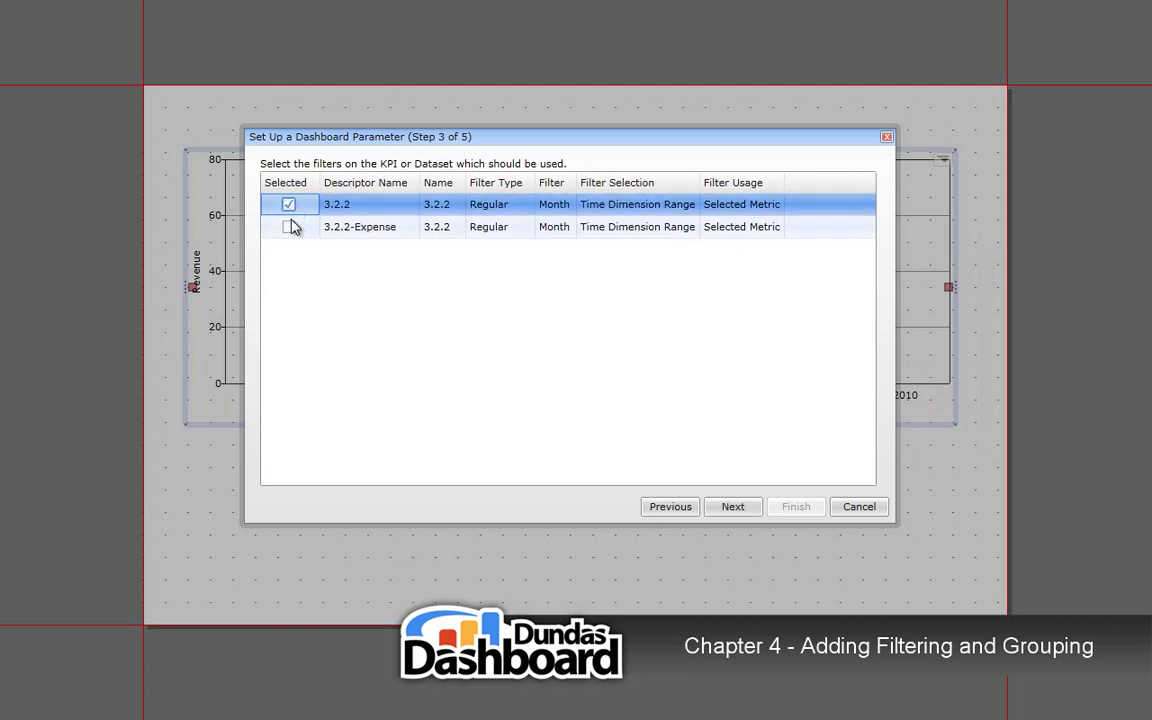
{"action": "left_click", "coordinate": [289, 228]}
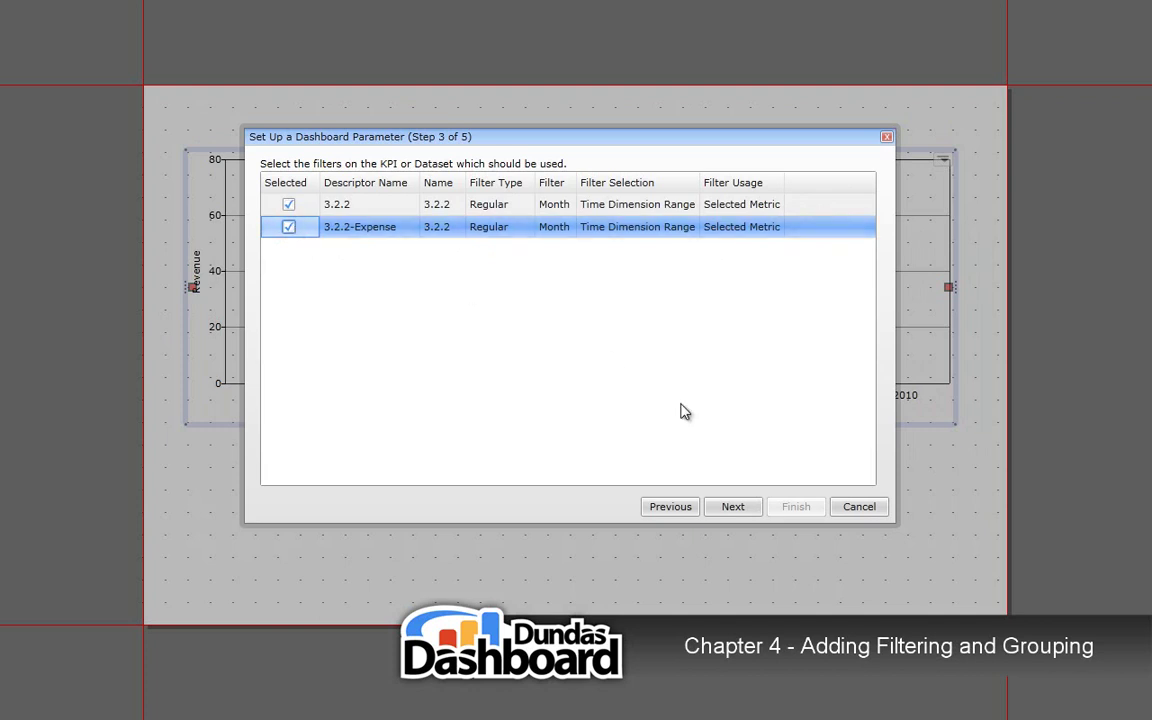
{"action": "left_click", "coordinate": [728, 512]}
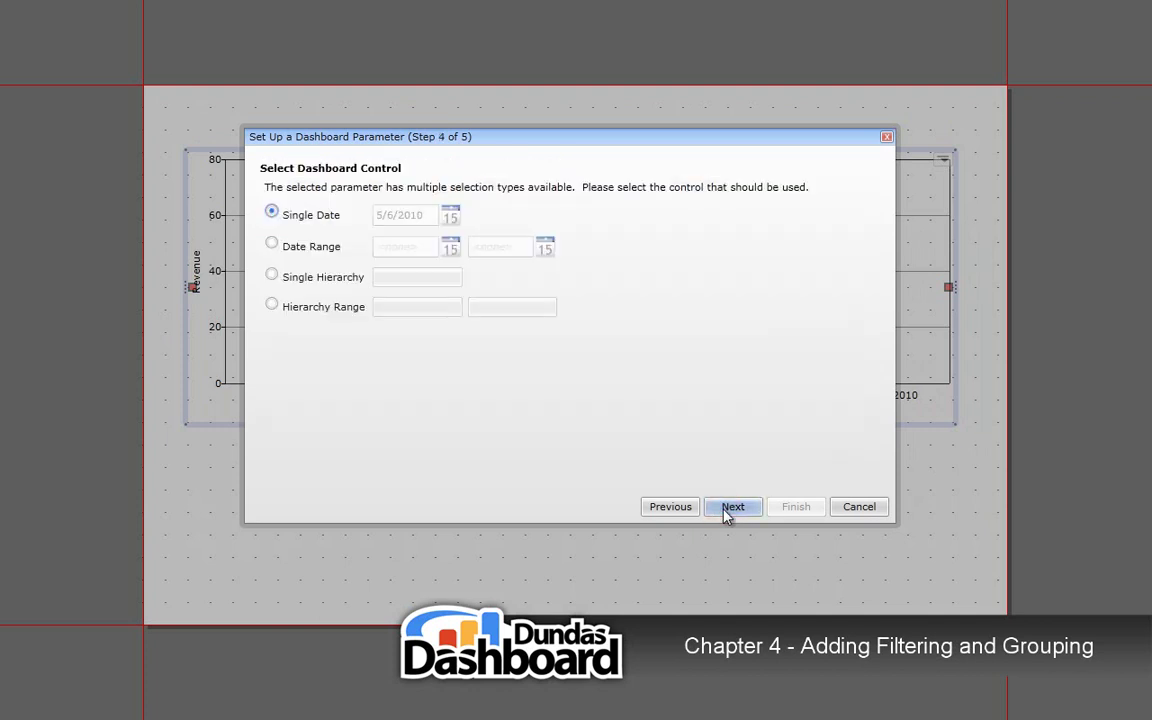
{"action": "left_click", "coordinate": [274, 247]}
{"action": "left_click", "coordinate": [728, 512]}
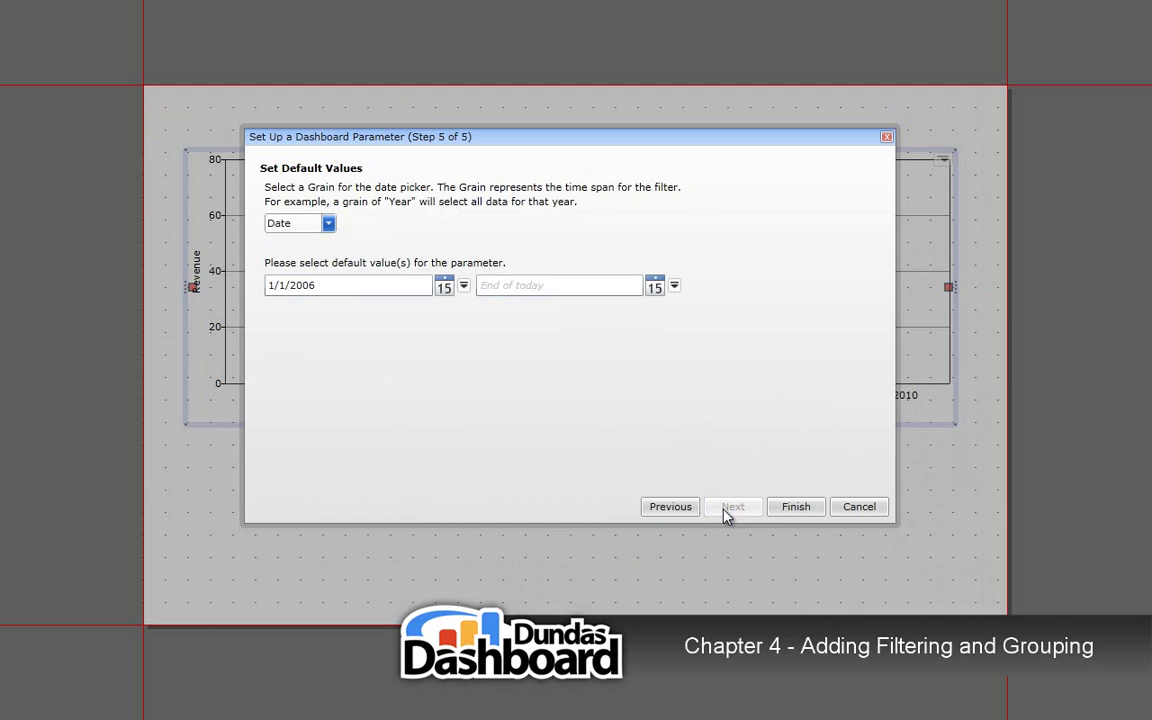
Give TimePeriod Month grain with defaults January 2008 to End of previous year, and finish it.
{"action": "left_click", "coordinate": [330, 225]}
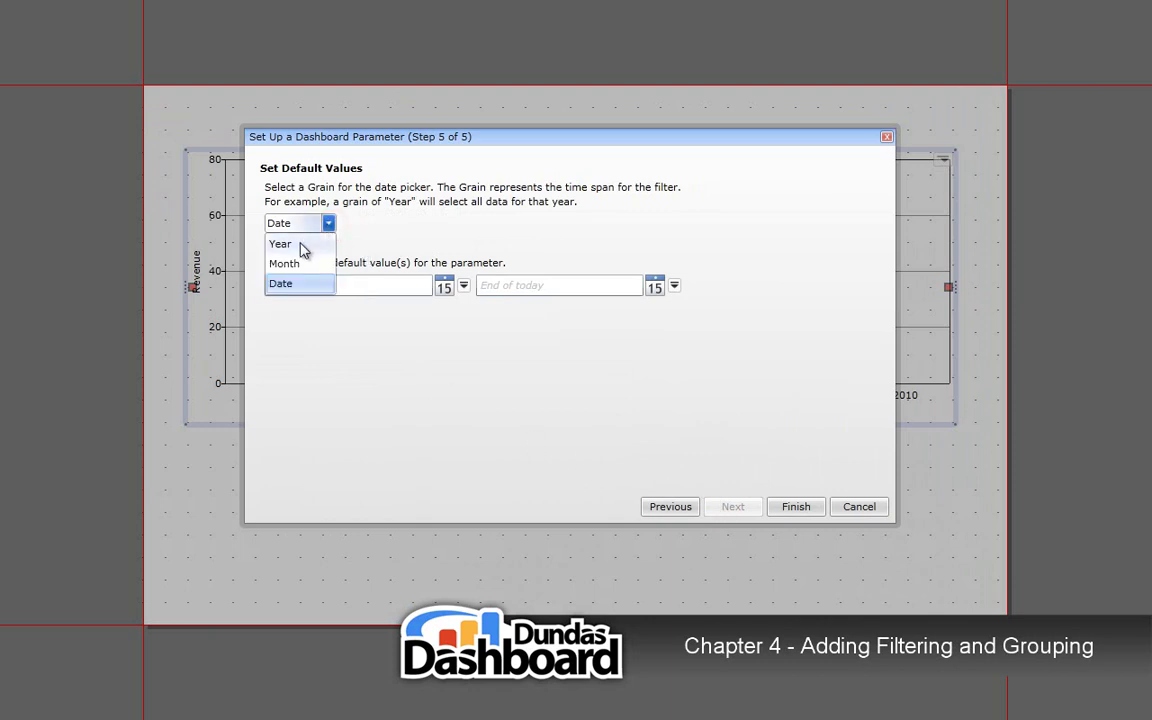
{"action": "left_click", "coordinate": [288, 263]}
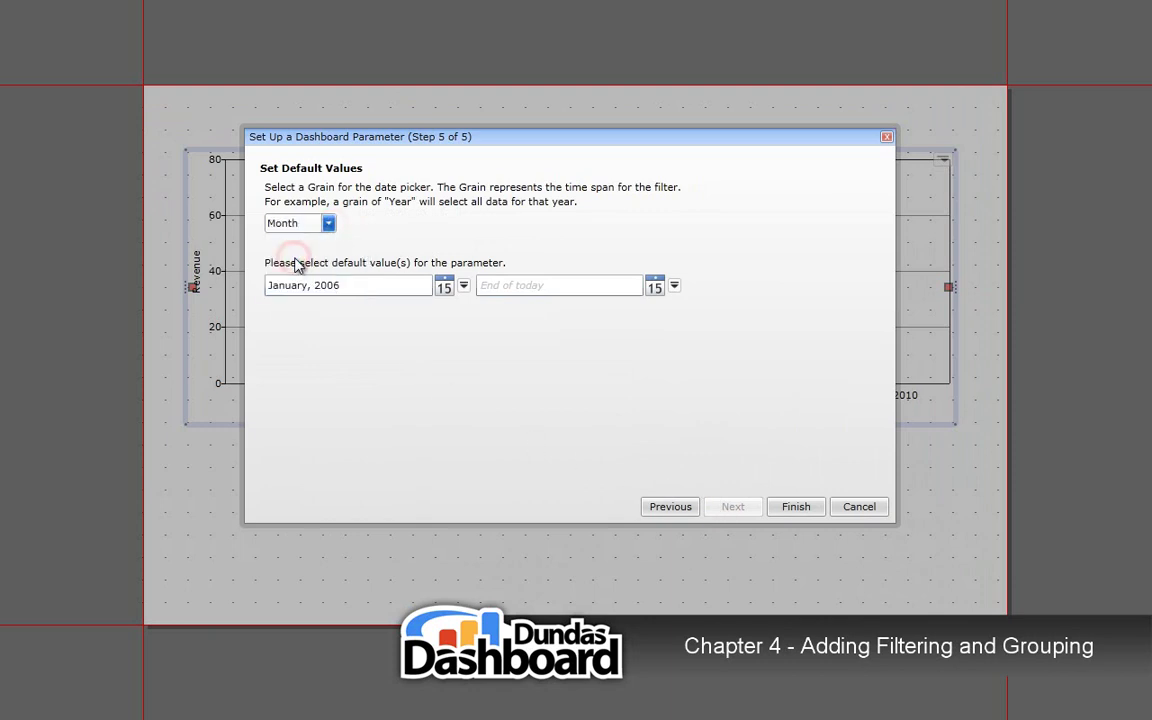
{"action": "left_click", "coordinate": [445, 288]}
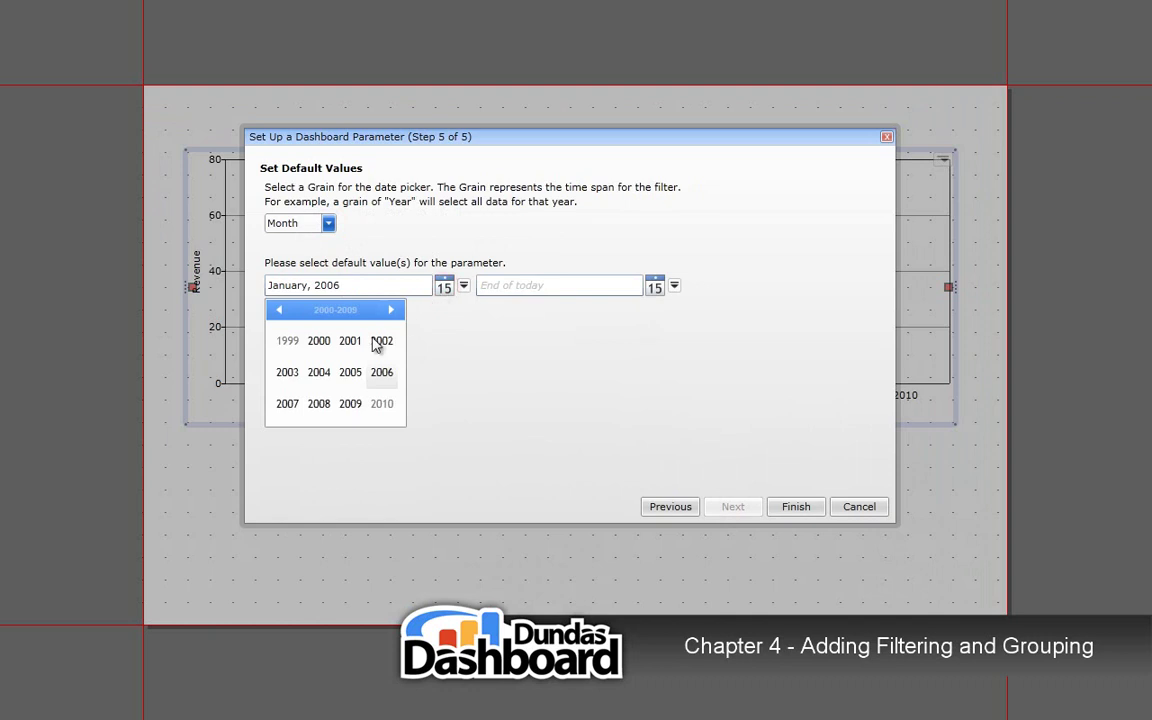
{"action": "left_click", "coordinate": [318, 405]}
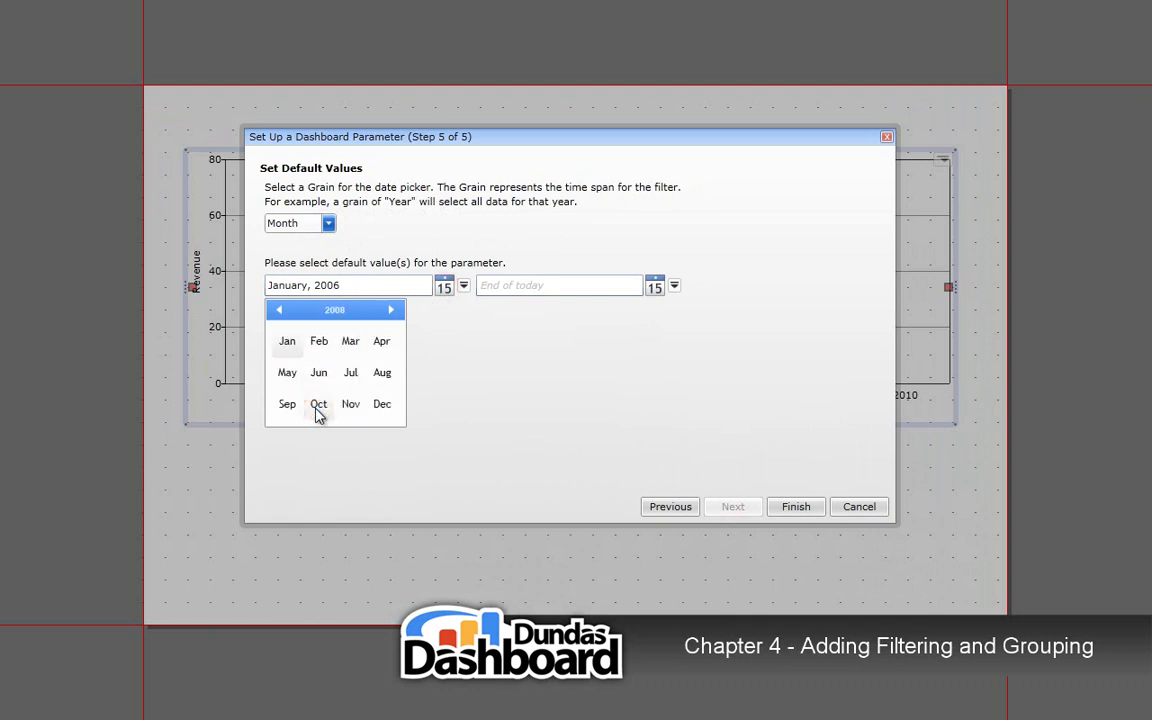
{"action": "left_click", "coordinate": [286, 342]}
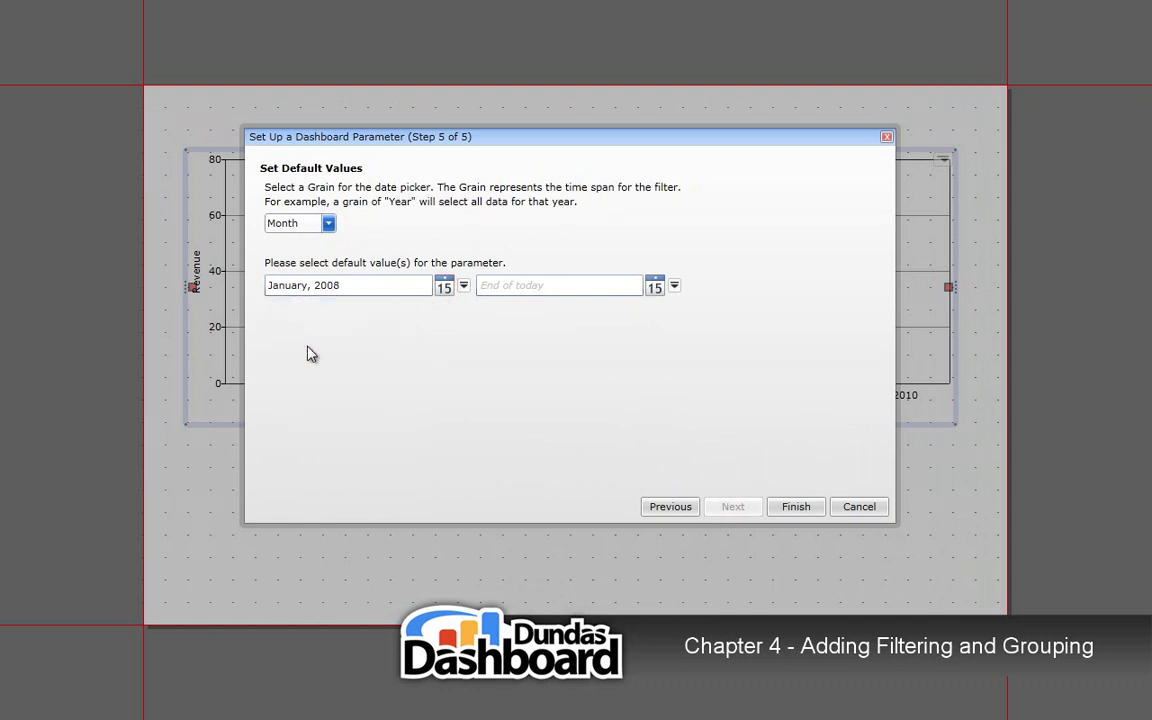
{"action": "left_click", "coordinate": [674, 287]}
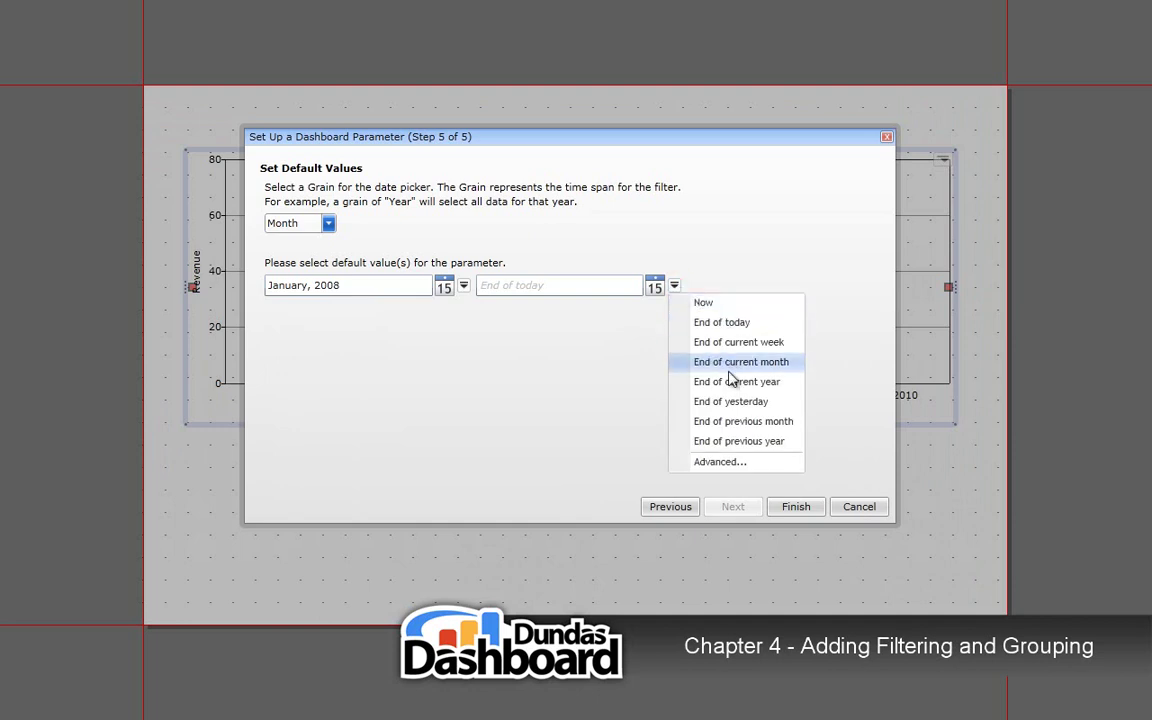
{"action": "left_click", "coordinate": [741, 441]}
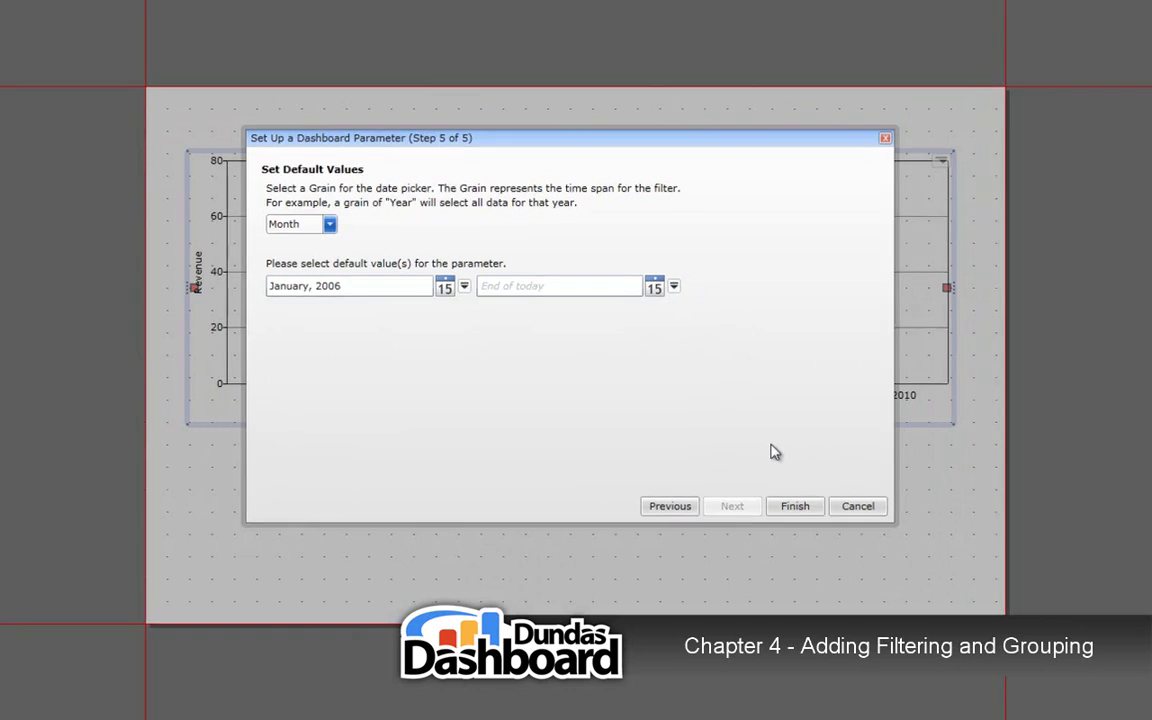
{"action": "left_click", "coordinate": [795, 506]}
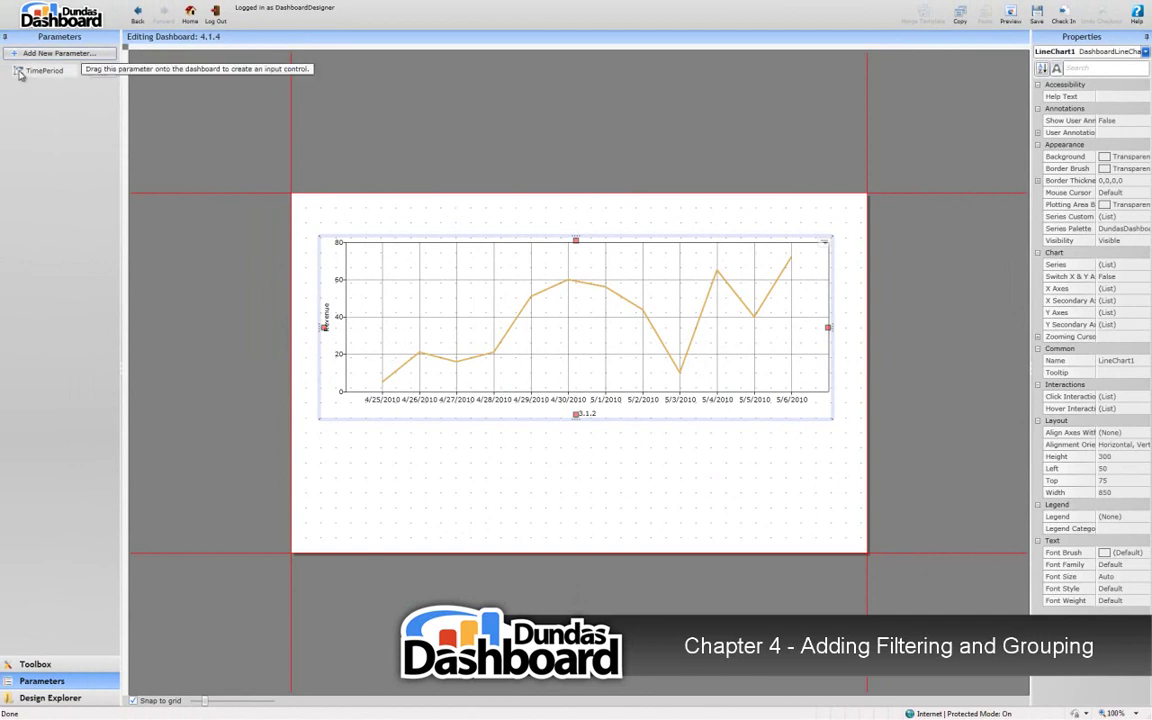
Place the TimePeriod date-range picker on the canvas above the revenue chart.
{"action": "left_click_drag", "start_coordinate": [20, 72], "coordinate": [412, 215]}
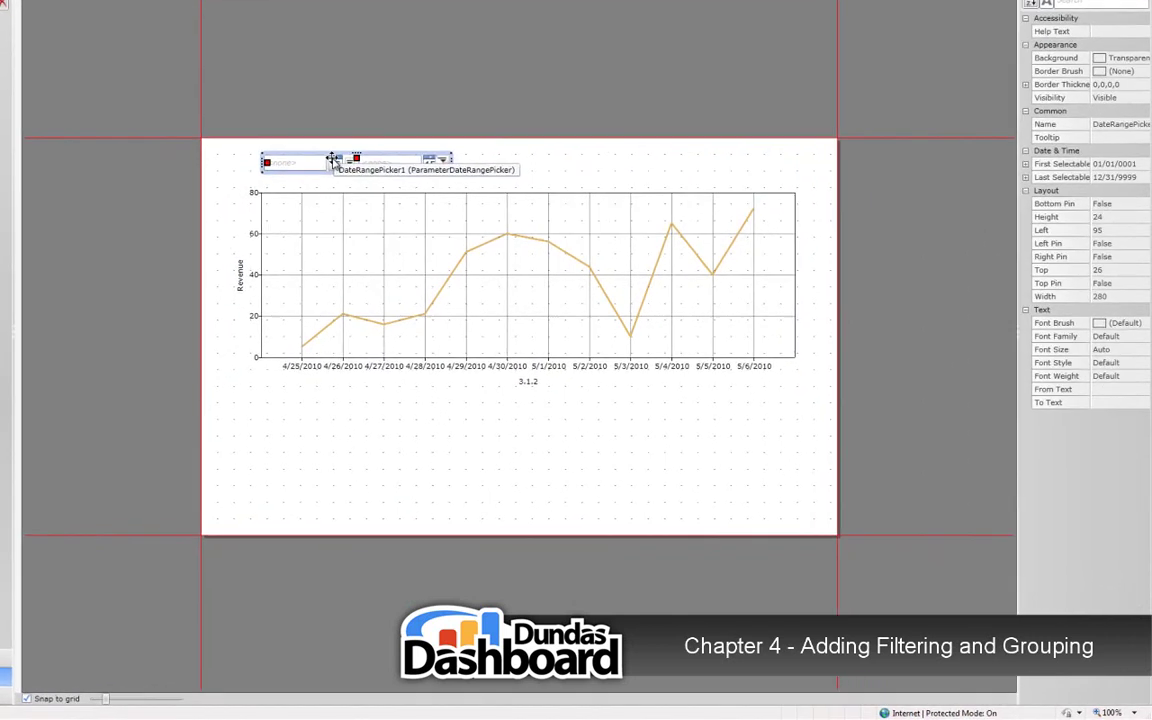
Set the date range picker's From Text to 'From' and To Text to 'To'.
{"action": "left_click", "coordinate": [1096, 328]}
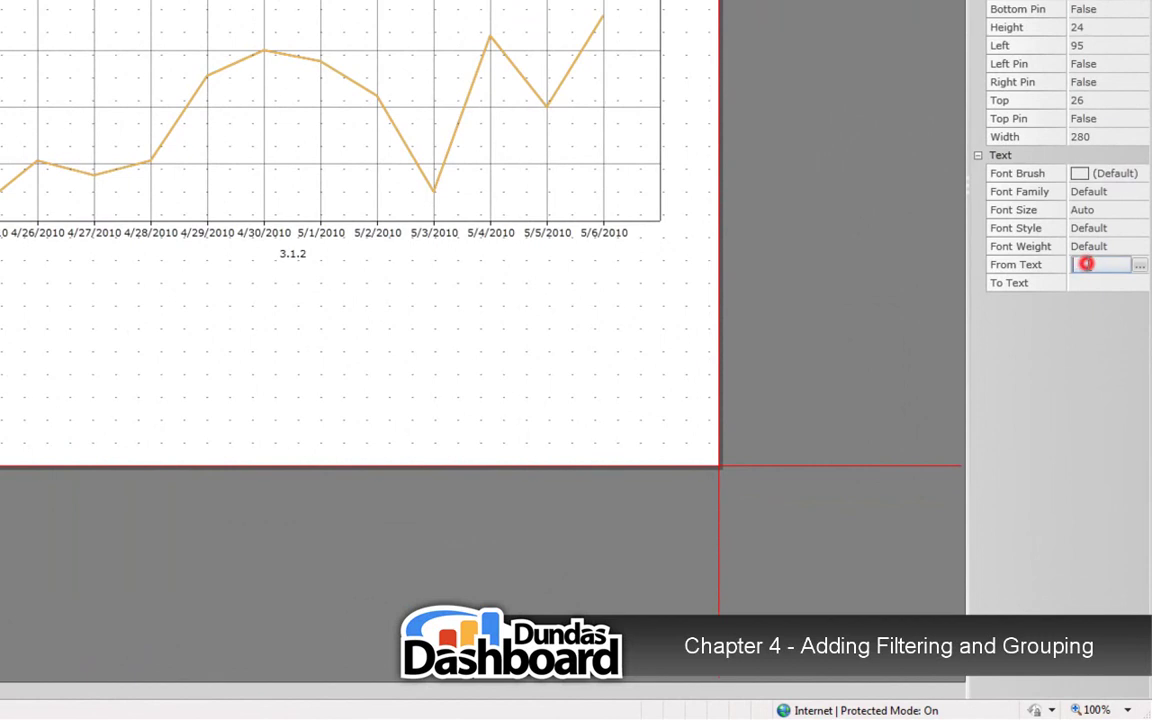
{"action": "type", "text": "From"}
{"action": "left_click", "coordinate": [1080, 283]}
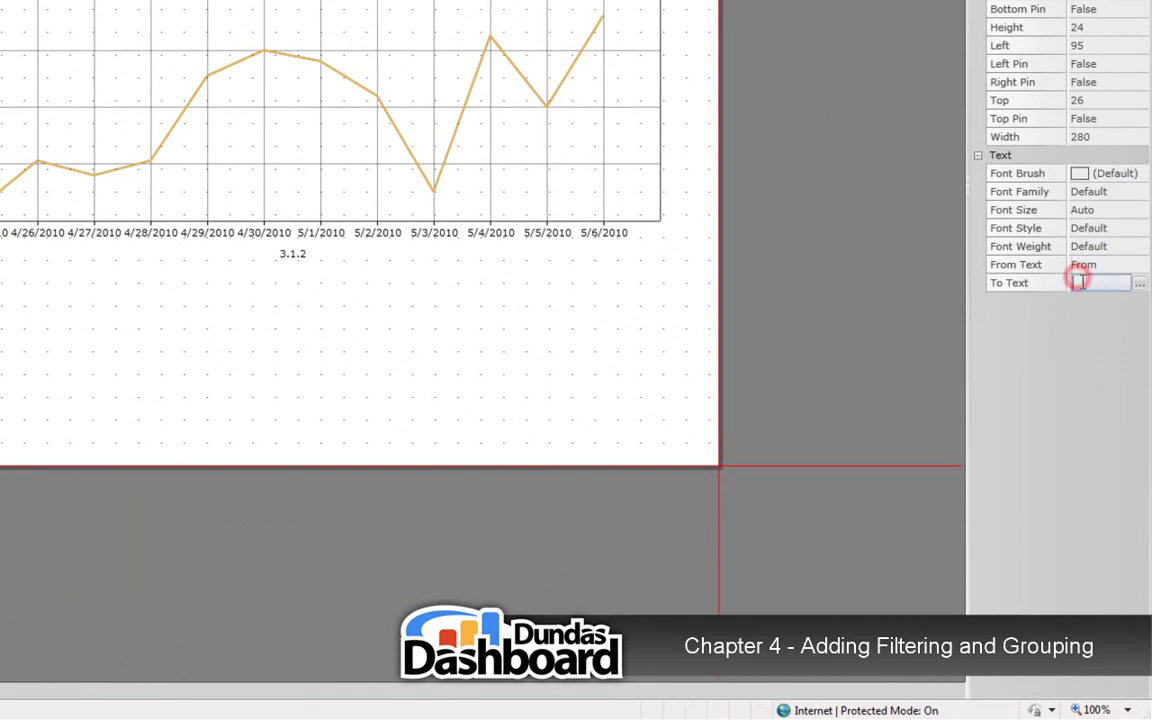
{"action": "type", "text": "To"}
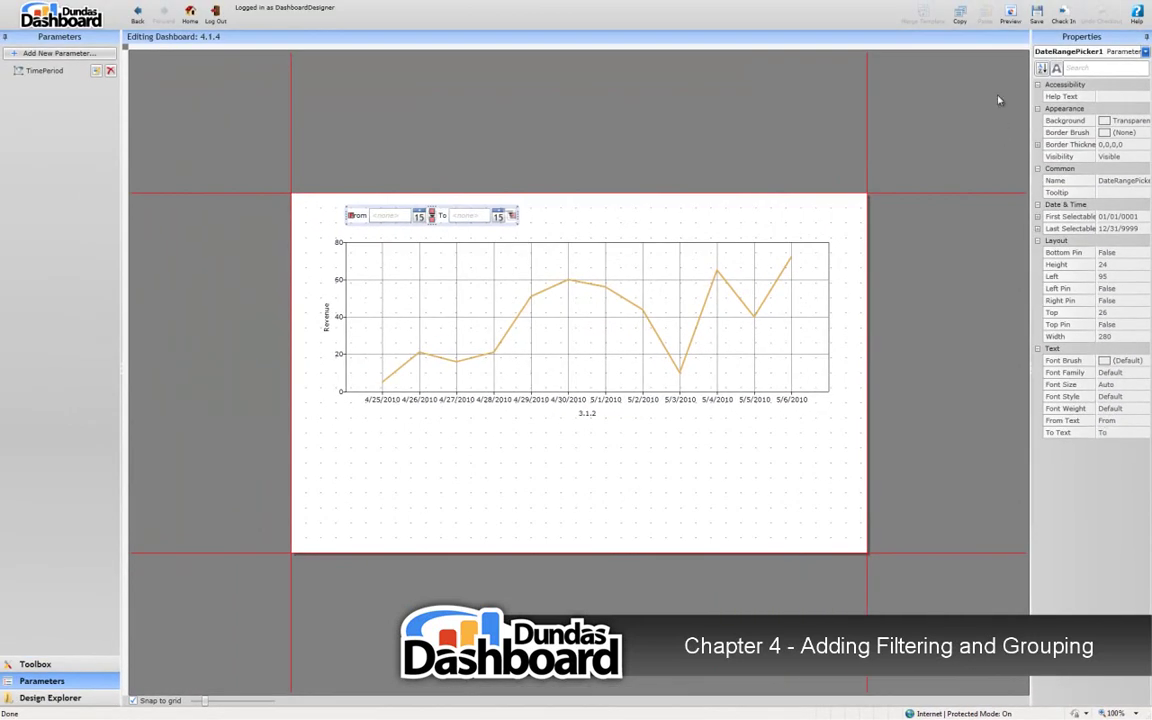
{"action": "left_click", "coordinate": [1012, 16]}
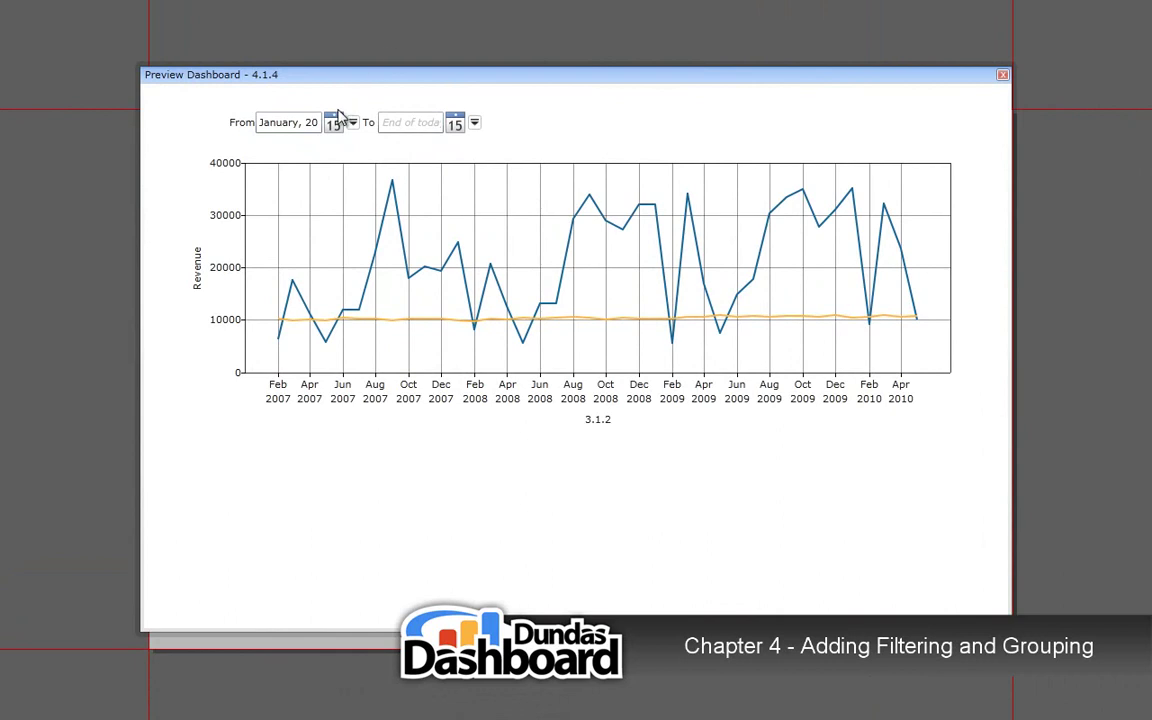
{"action": "left_click", "coordinate": [333, 122]}
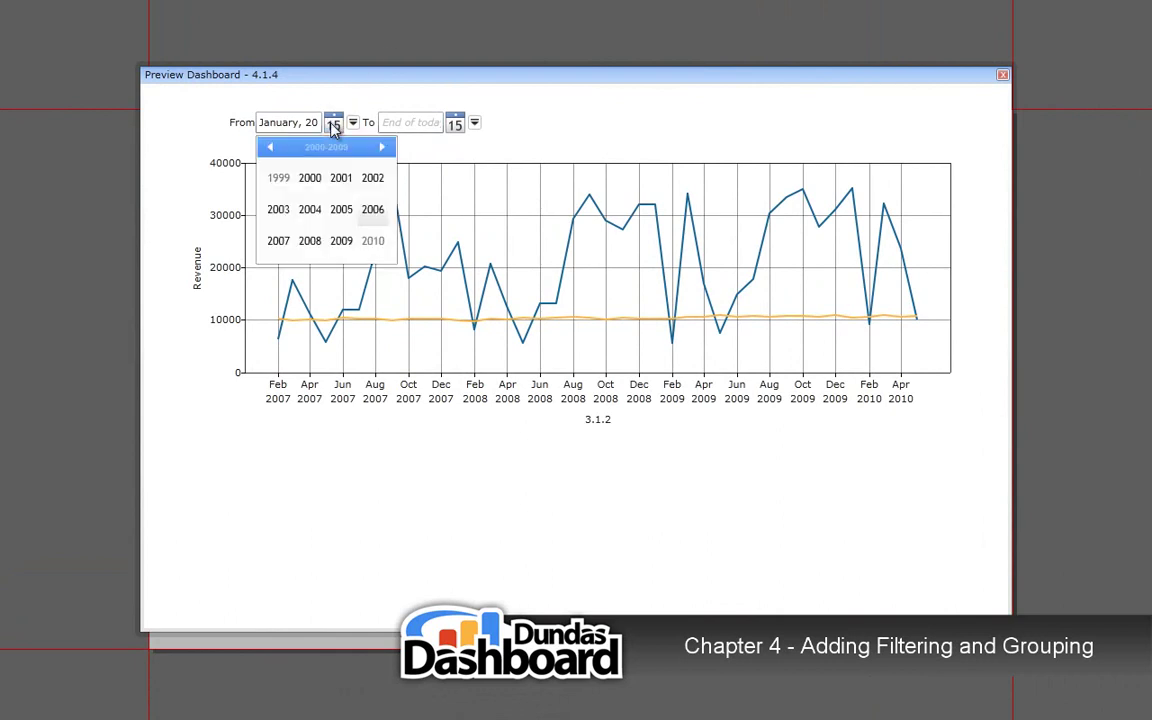
{"action": "left_click", "coordinate": [310, 241]}
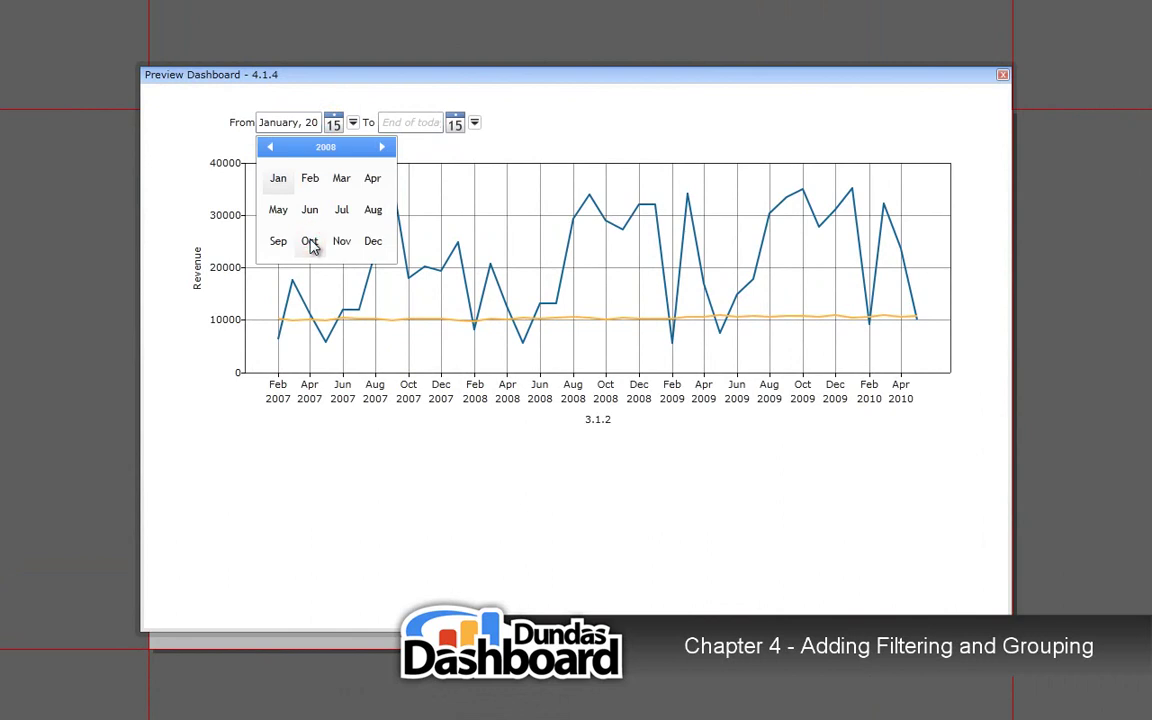
{"action": "left_click", "coordinate": [278, 178]}
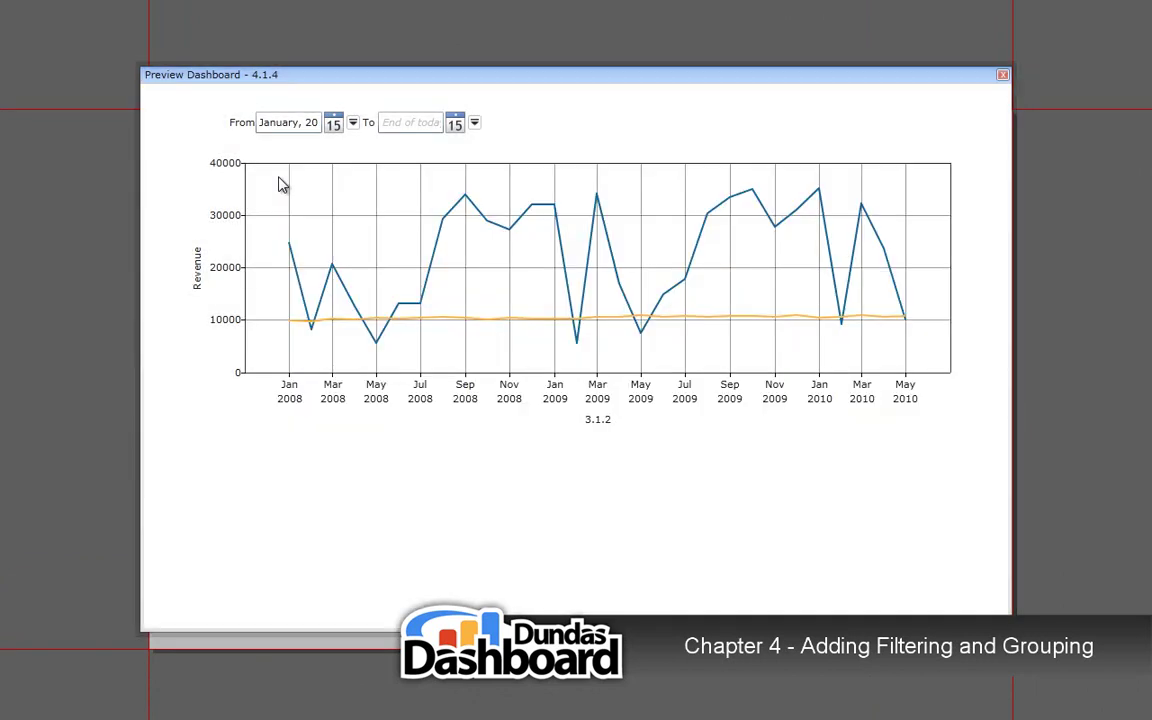
{"action": "left_click", "coordinate": [474, 122]}
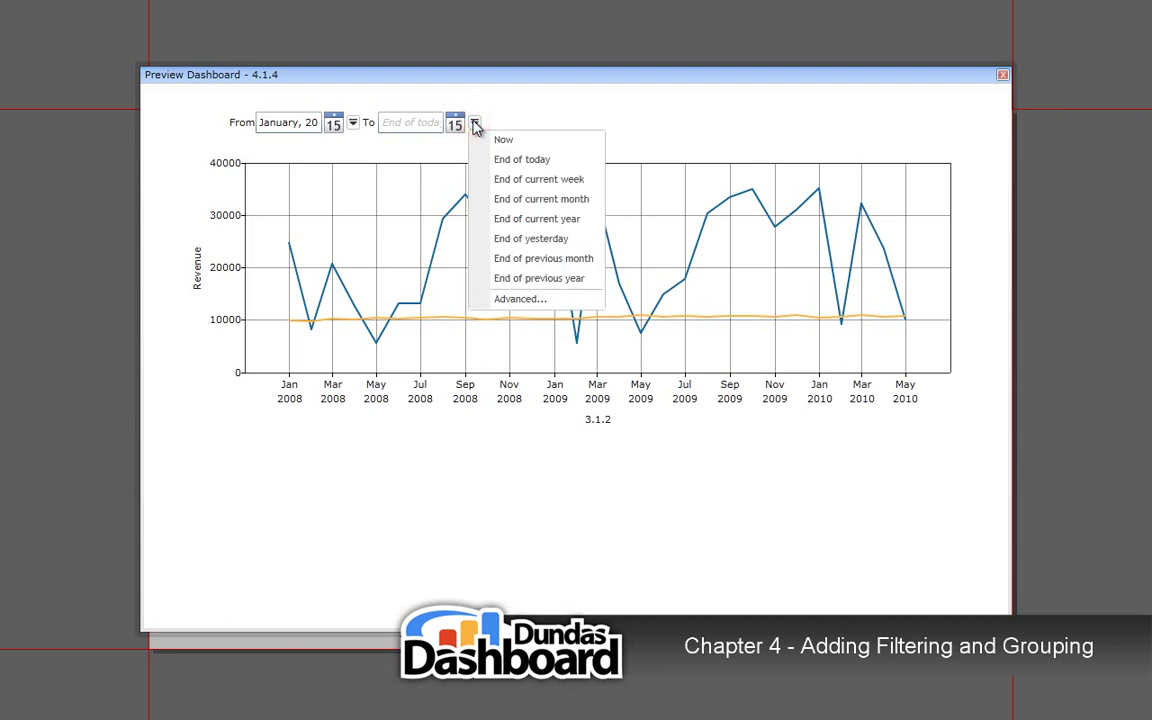
{"action": "left_click", "coordinate": [549, 280]}
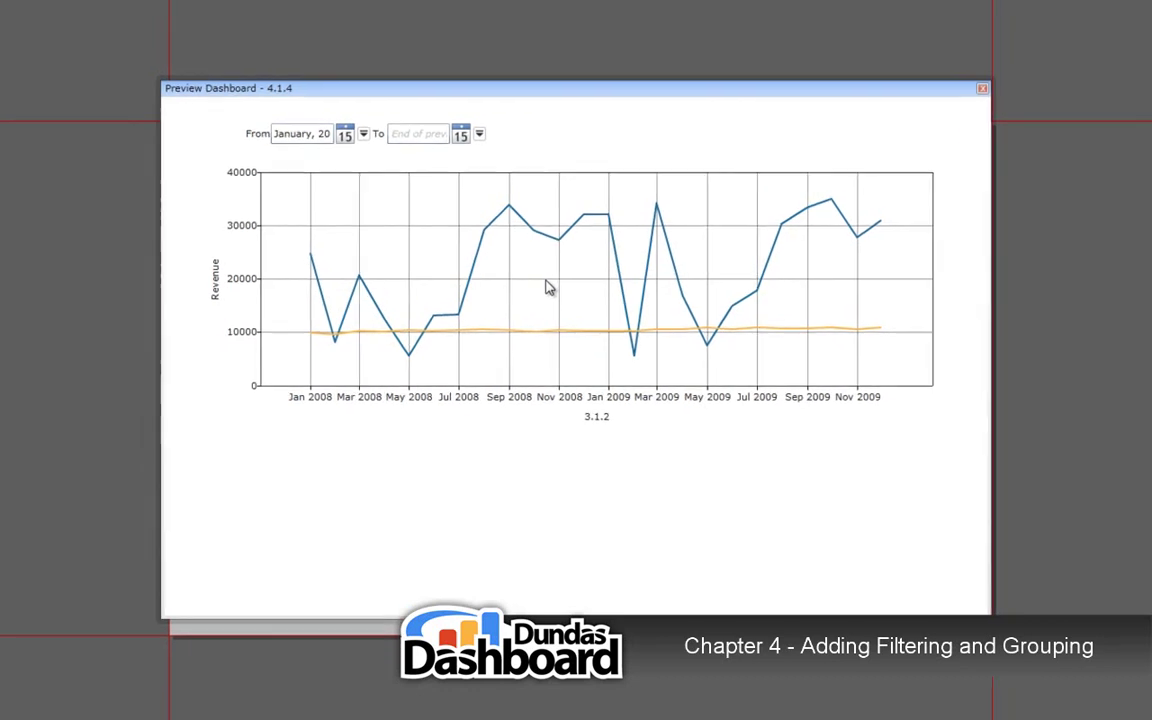
{"action": "left_click", "coordinate": [982, 88]}
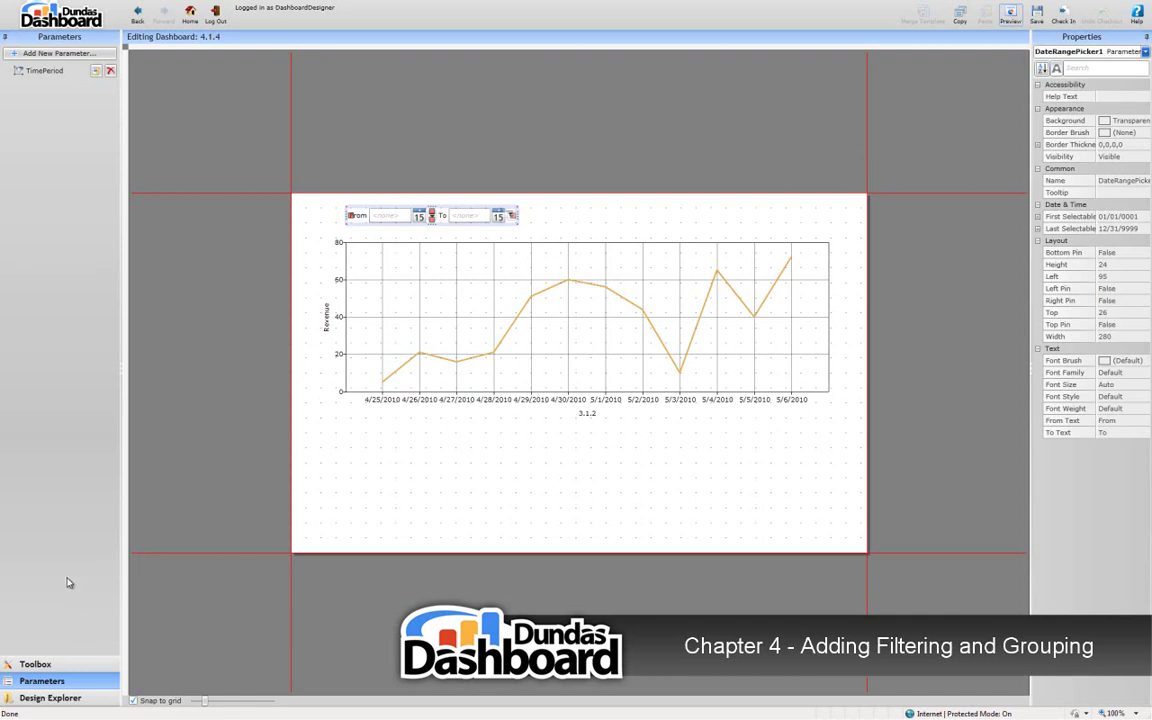
Add a parameter named TimeGroup applied to the 3.2.2 and 3.2.2-Expense datasets.
{"action": "left_click", "coordinate": [49, 55]}
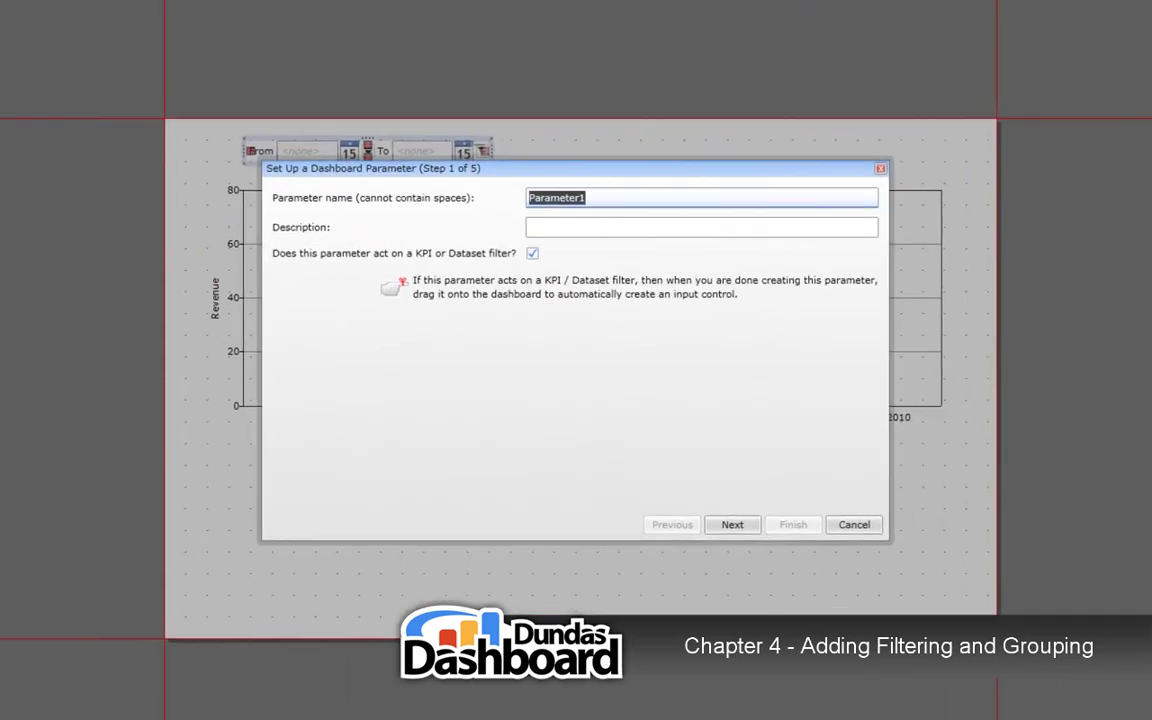
{"action": "double_click", "coordinate": [593, 197]}
{"action": "type", "text": "TimeGroup"}
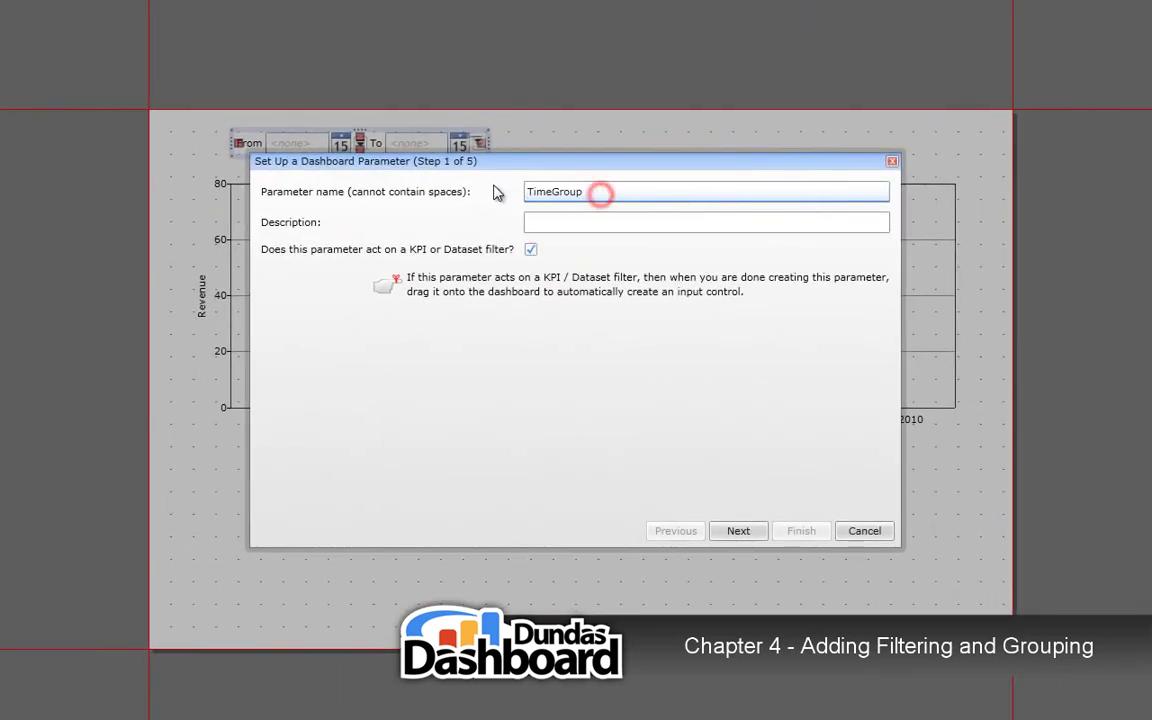
{"action": "left_click", "coordinate": [736, 533]}
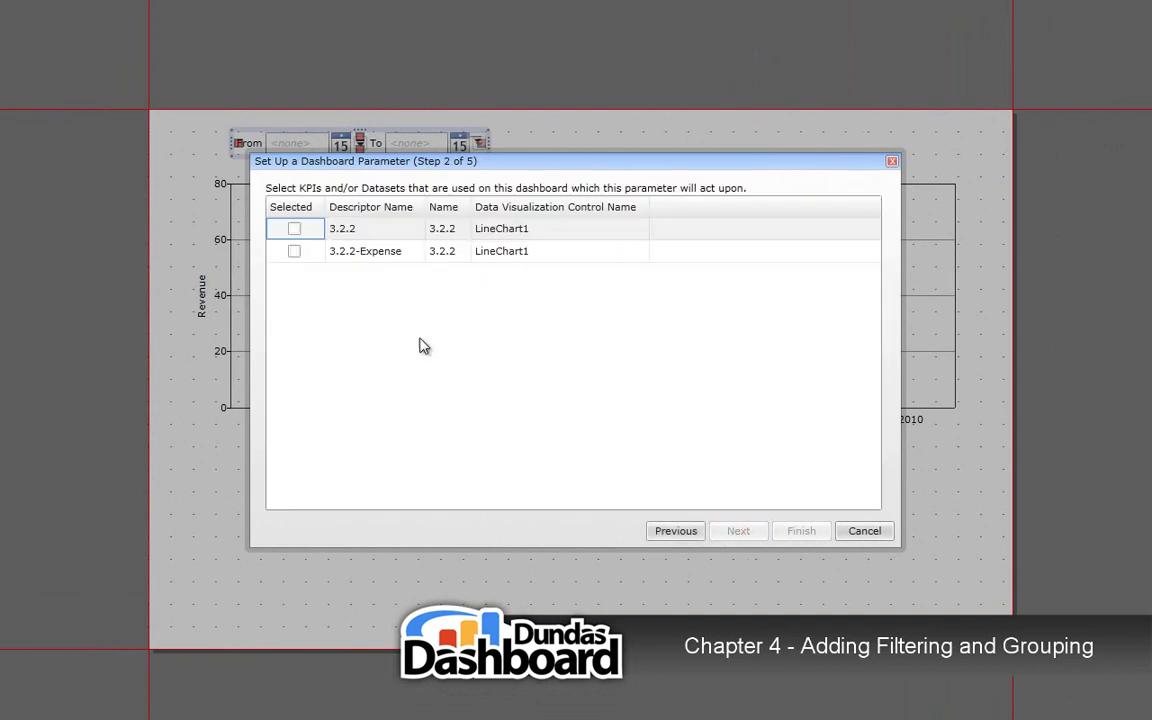
{"action": "left_click", "coordinate": [294, 230]}
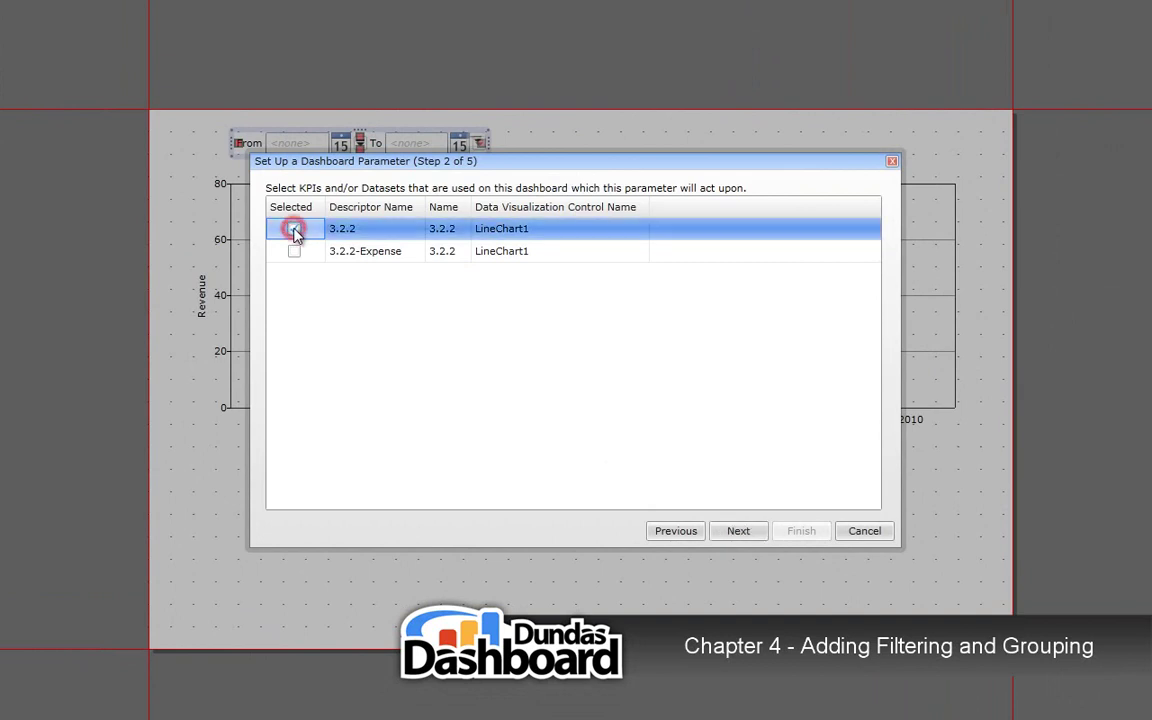
{"action": "left_click", "coordinate": [295, 253]}
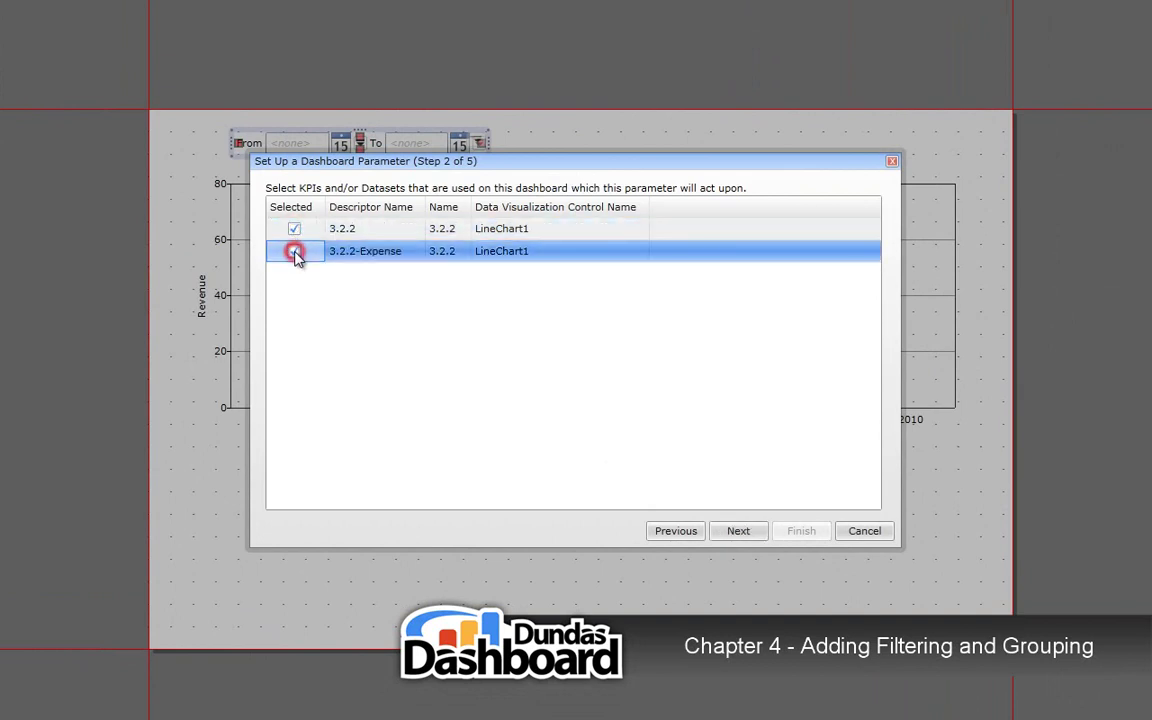
{"action": "left_click", "coordinate": [734, 535]}
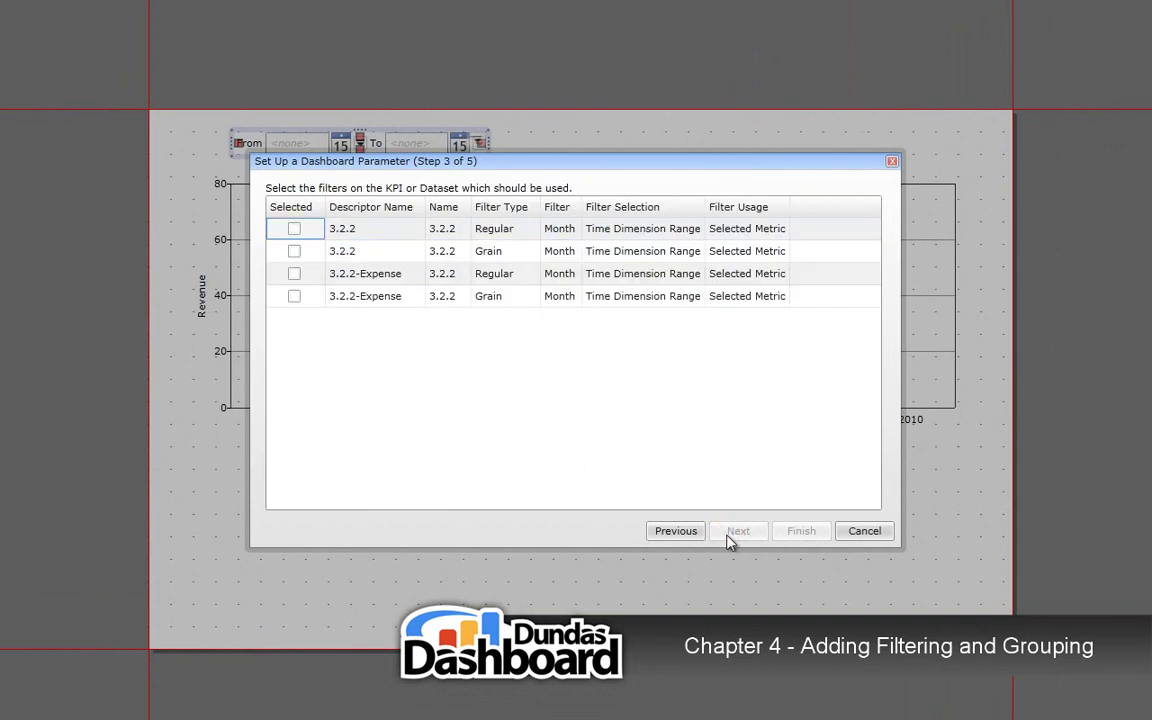
Use both datasets' Grain filters with Calendar Month as default, and finish TimeGroup.
{"action": "left_click", "coordinate": [294, 252]}
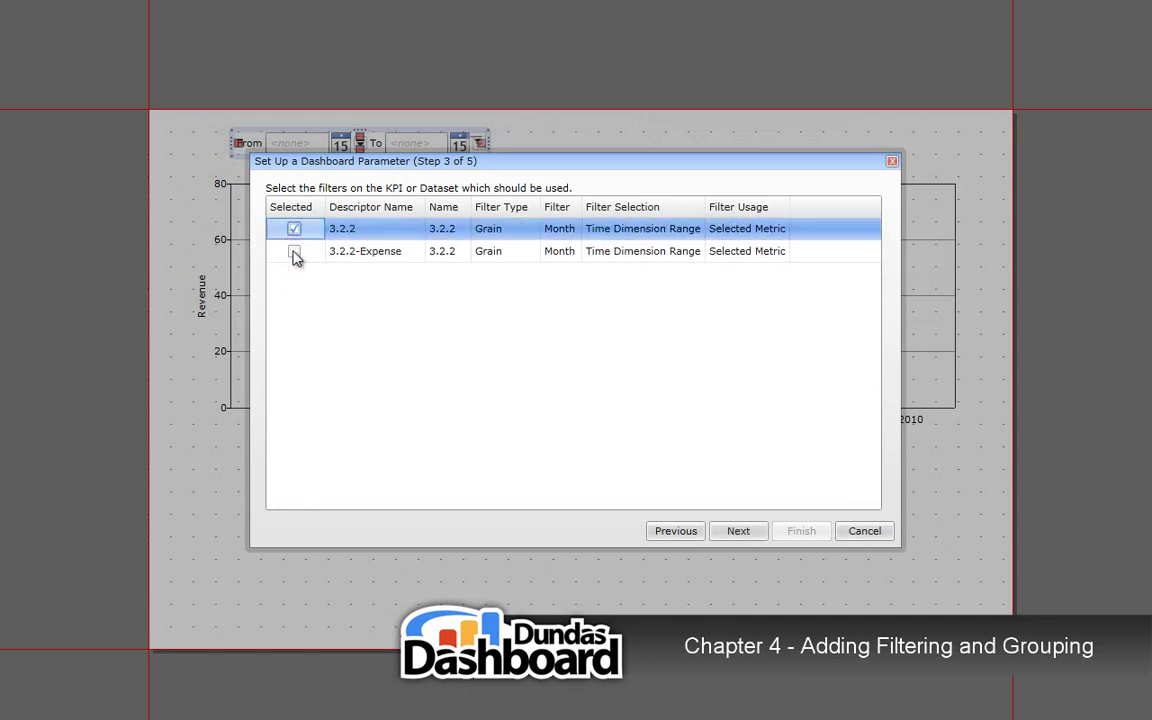
{"action": "left_click", "coordinate": [295, 254]}
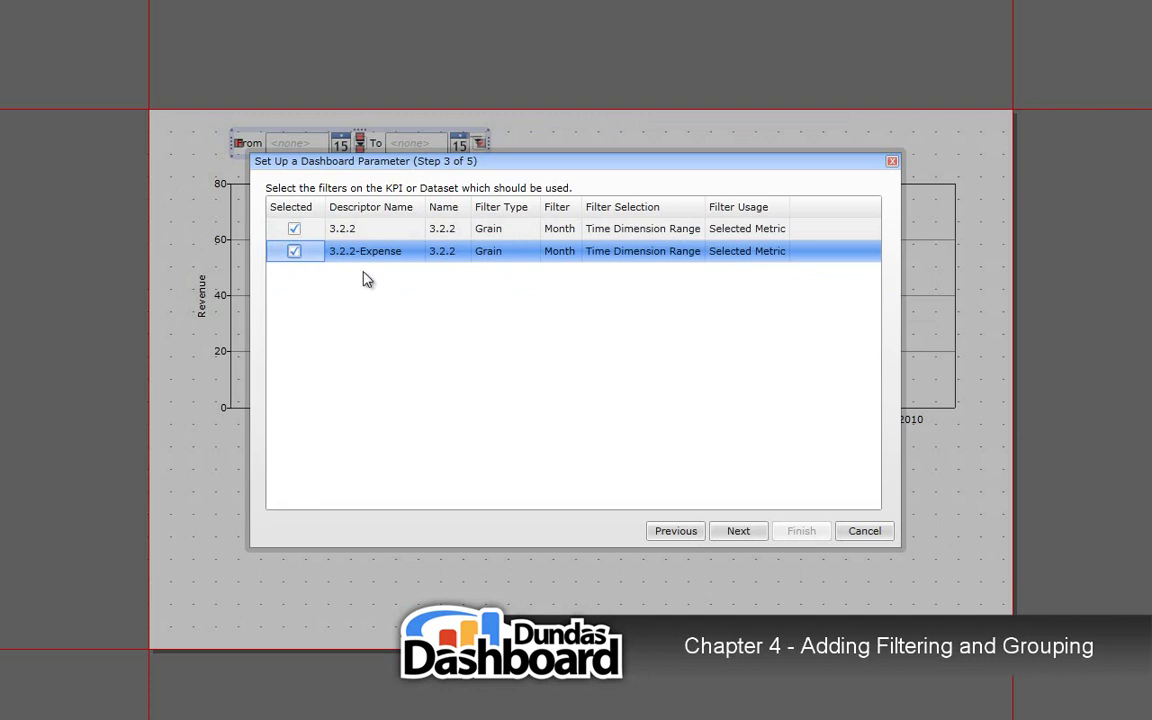
{"action": "left_click", "coordinate": [730, 536]}
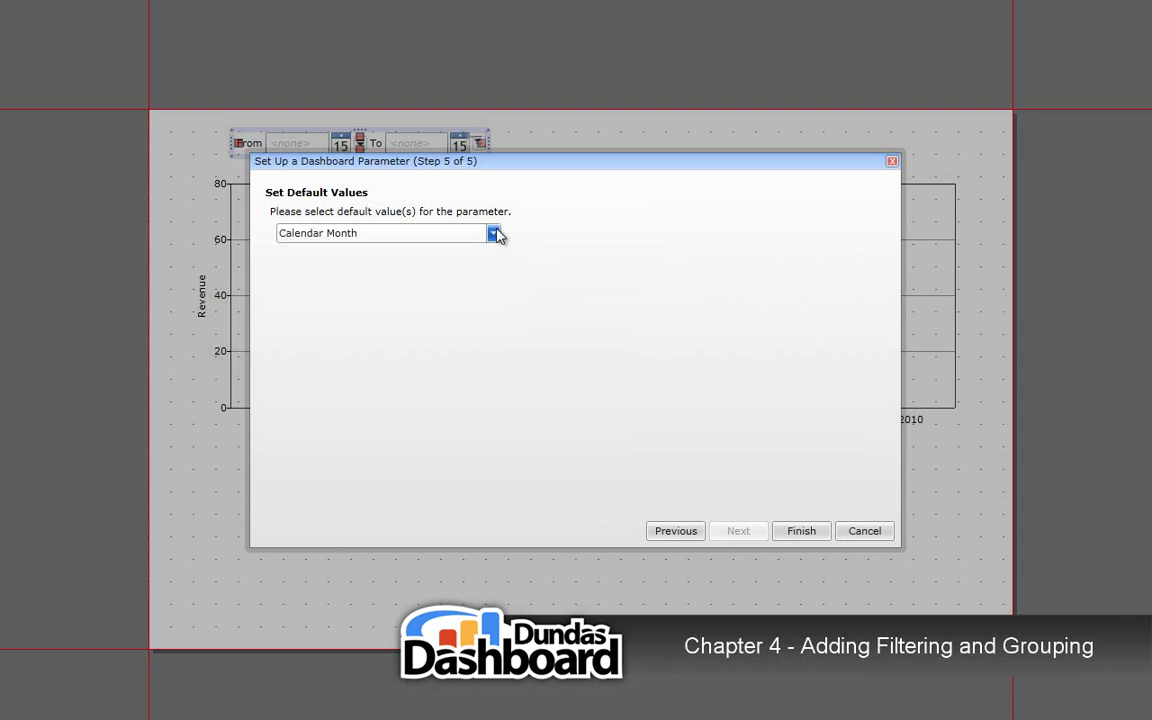
{"action": "left_click", "coordinate": [494, 235]}
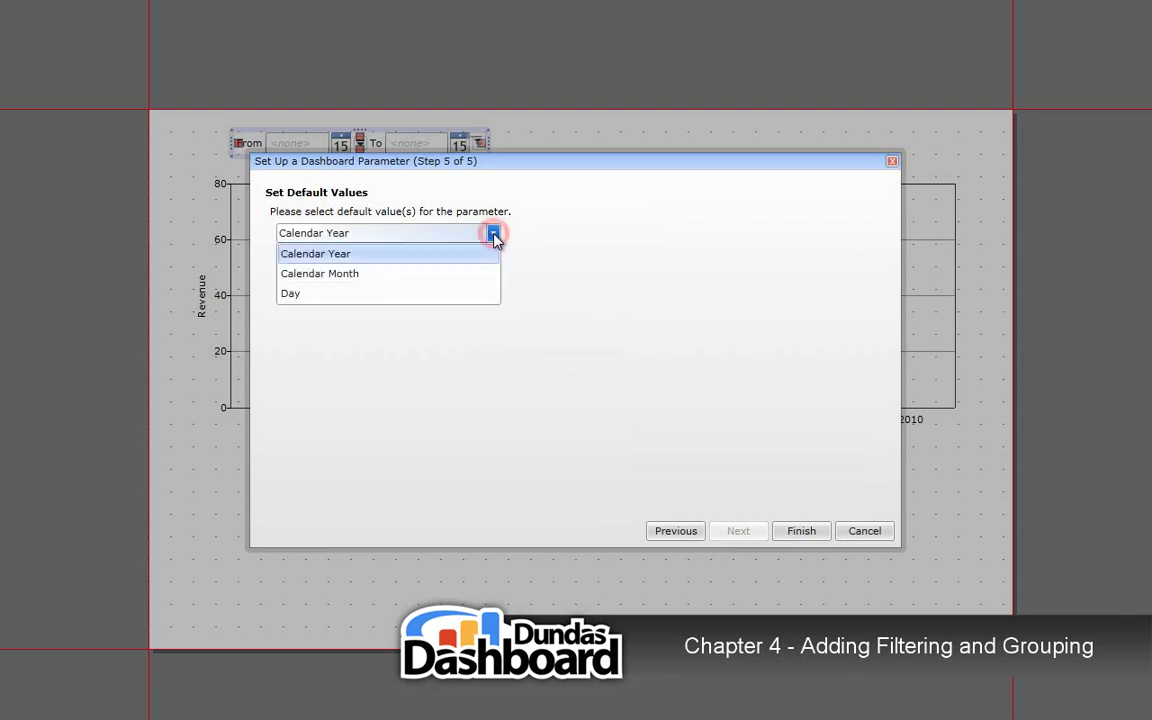
{"action": "left_click", "coordinate": [444, 275]}
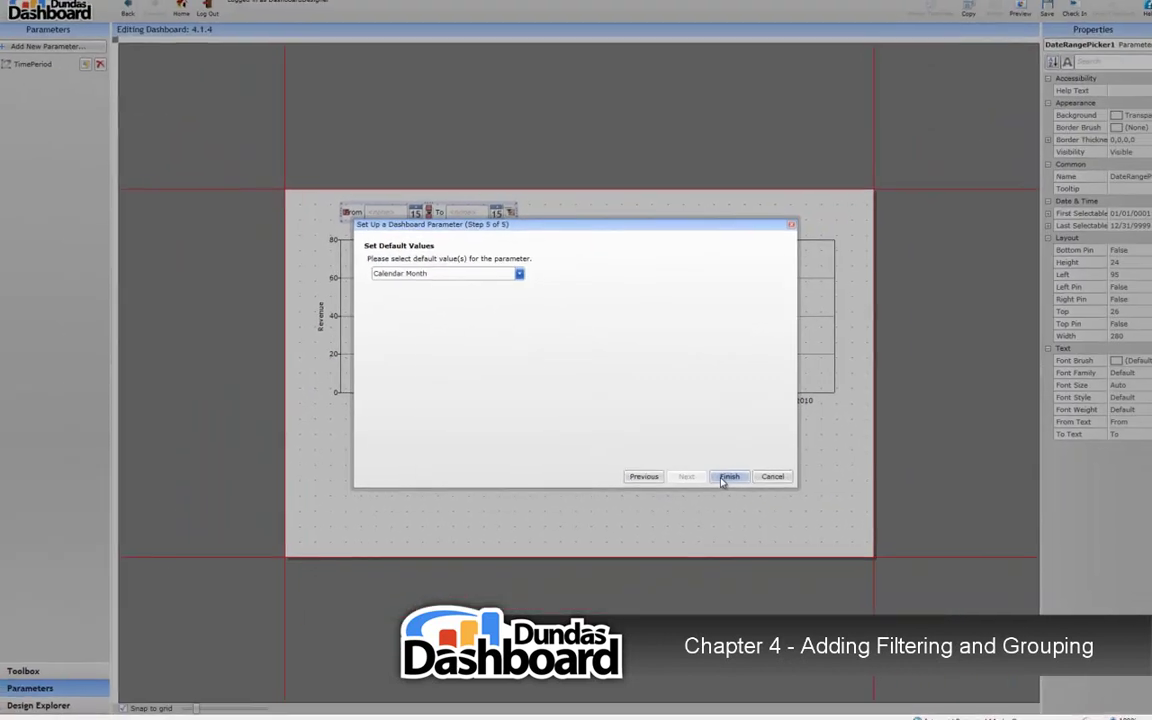
{"action": "left_click", "coordinate": [726, 478]}
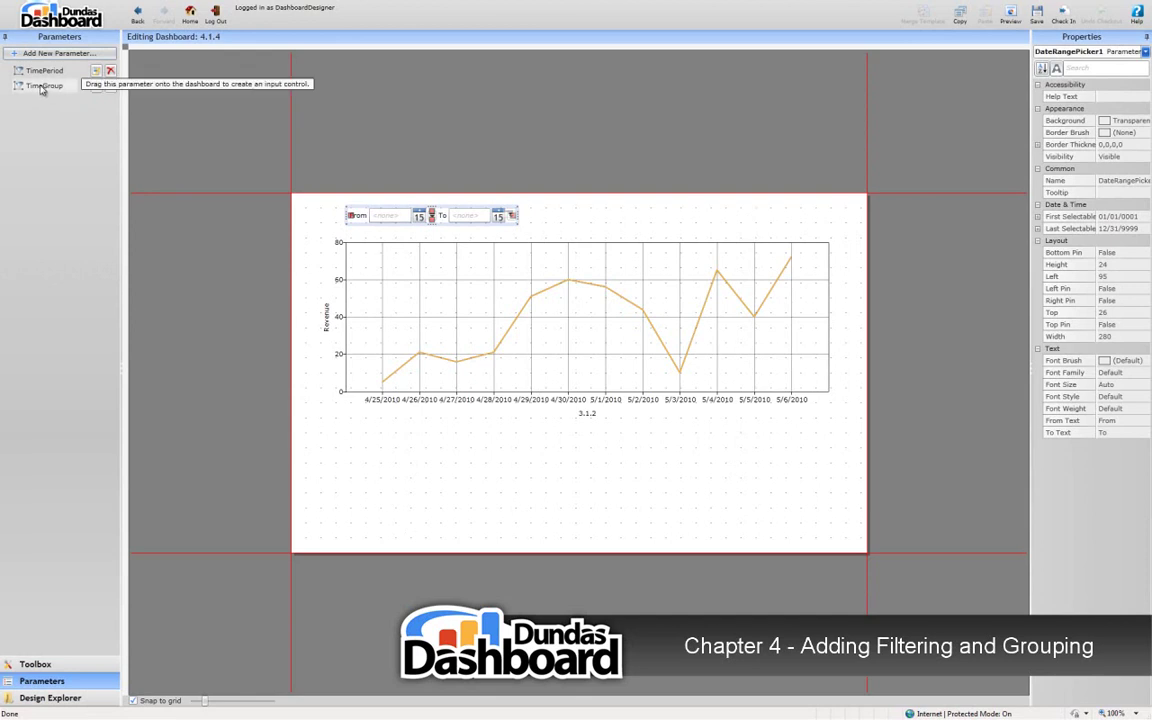
Place a TimeGroup grouping dropdown right of the From/To date picker and preview the dashboard.
{"action": "left_click_drag", "start_coordinate": [53, 92], "coordinate": [574, 222]}
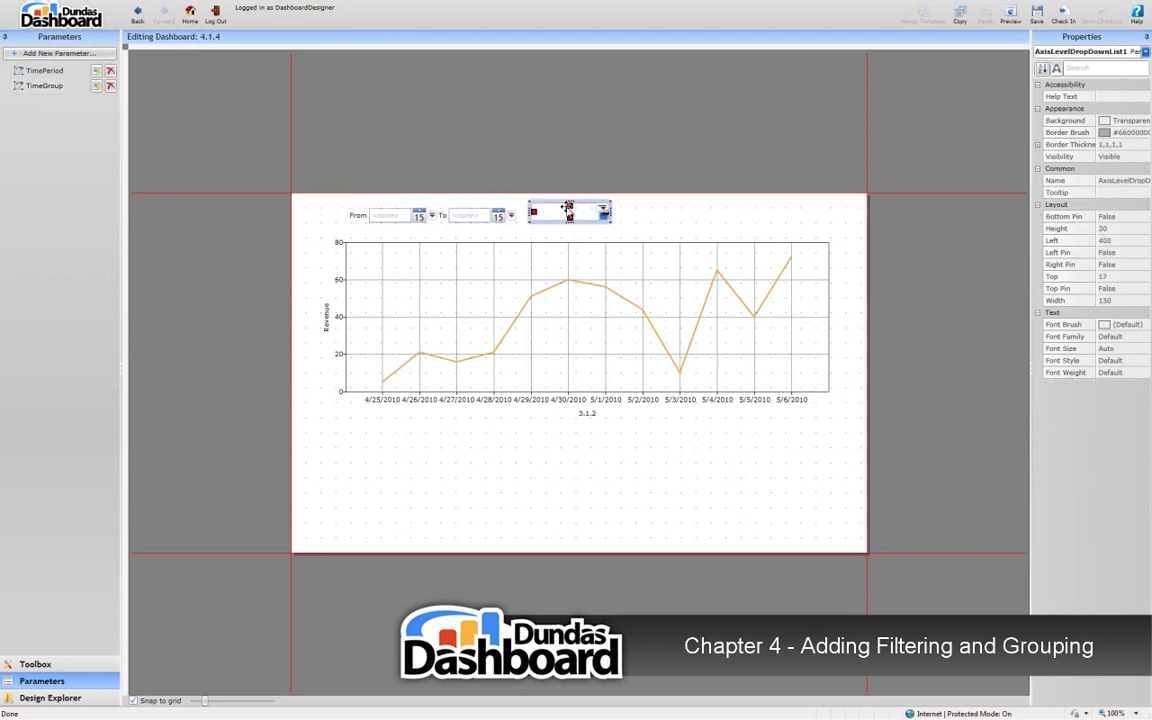
{"action": "left_click", "coordinate": [1011, 16]}
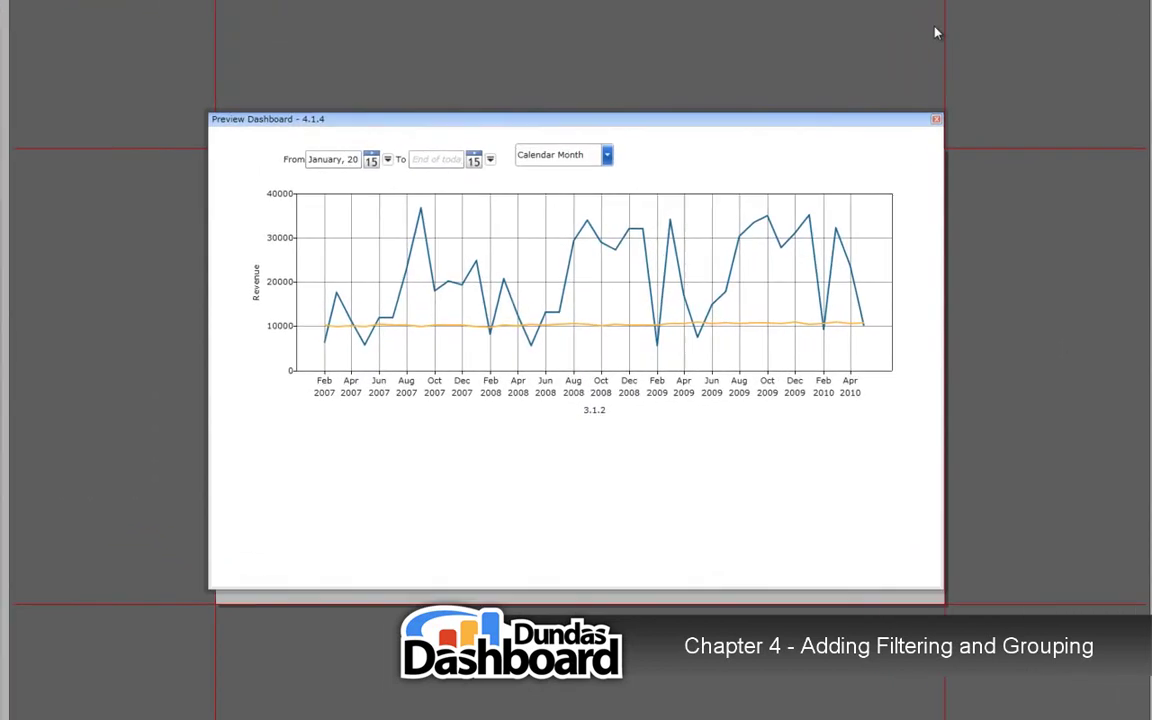
Change the preview's grouping dropdown from Calendar Month to Calendar Year.
{"action": "left_click", "coordinate": [606, 155]}
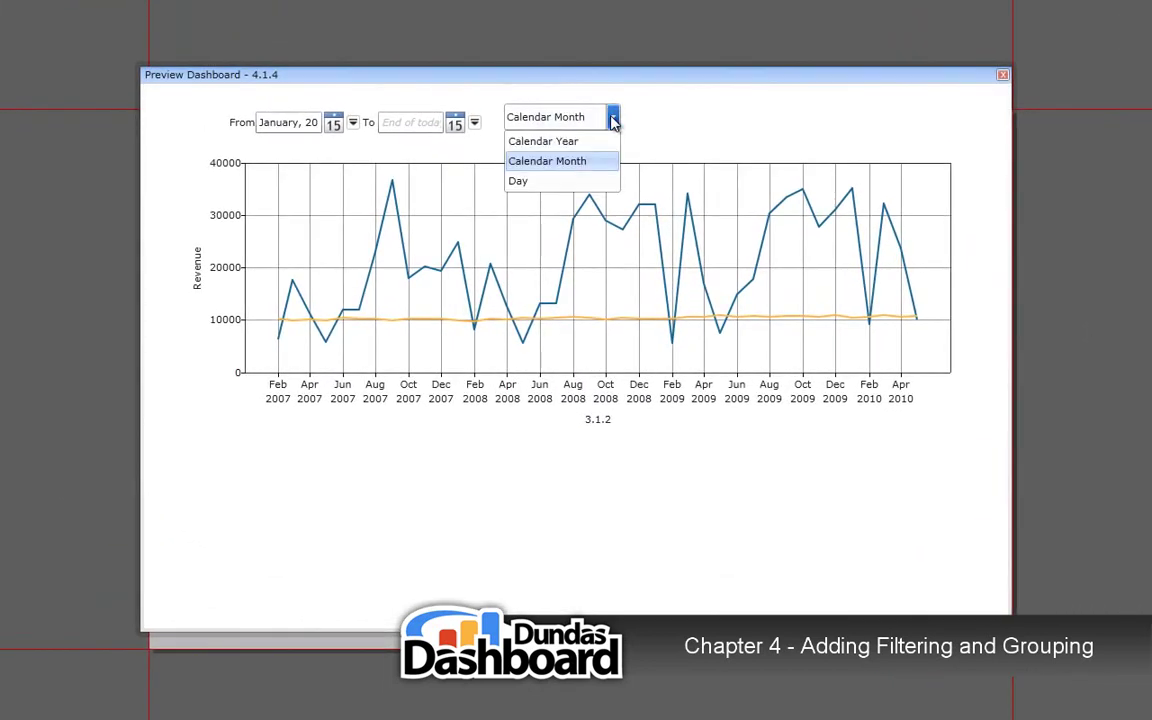
{"action": "left_click", "coordinate": [587, 146]}
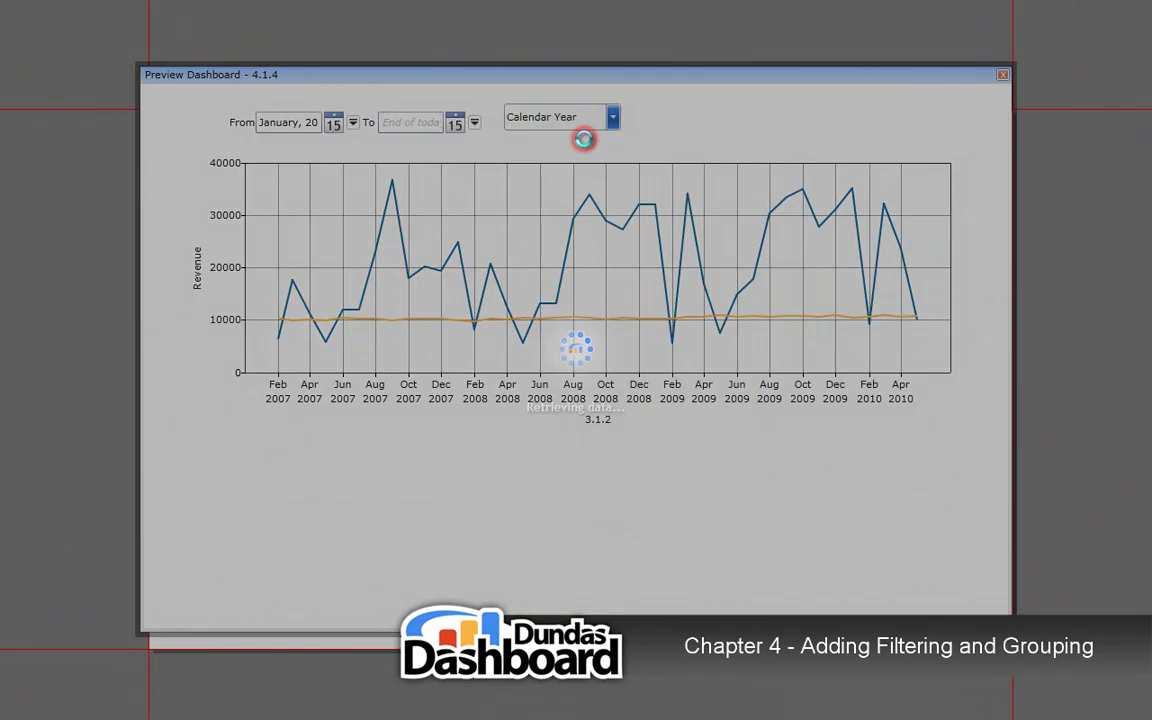